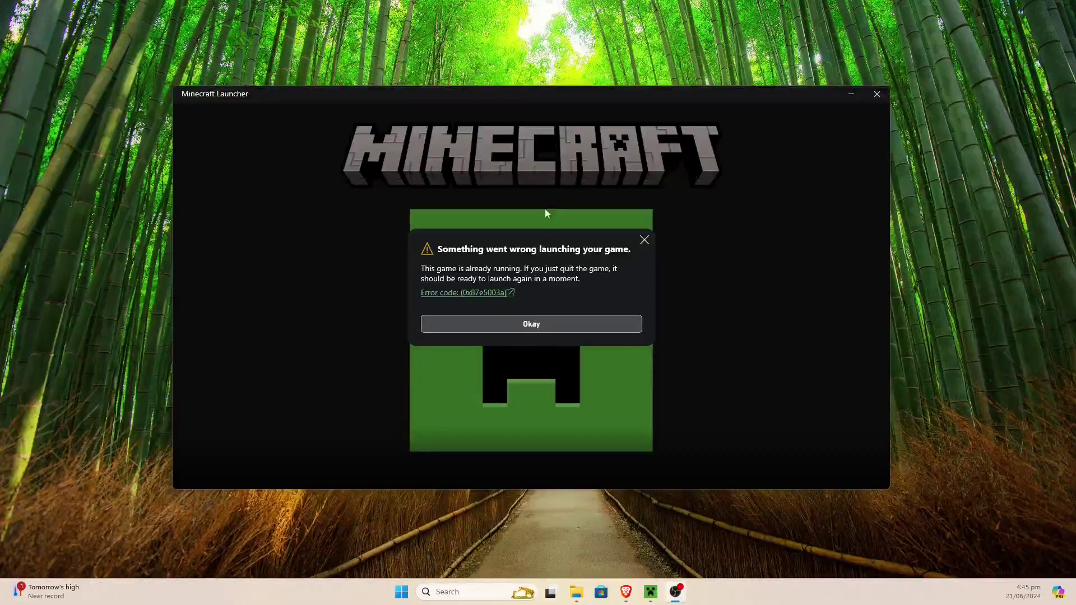
Step: Bring the Minecraft Launcher window forward, then open Windows Settings from Start
{"action": "left_click", "coordinate": [558, 233]}
{"action": "left_click_drag", "start_coordinate": [561, 93], "coordinate": [576, 91]}
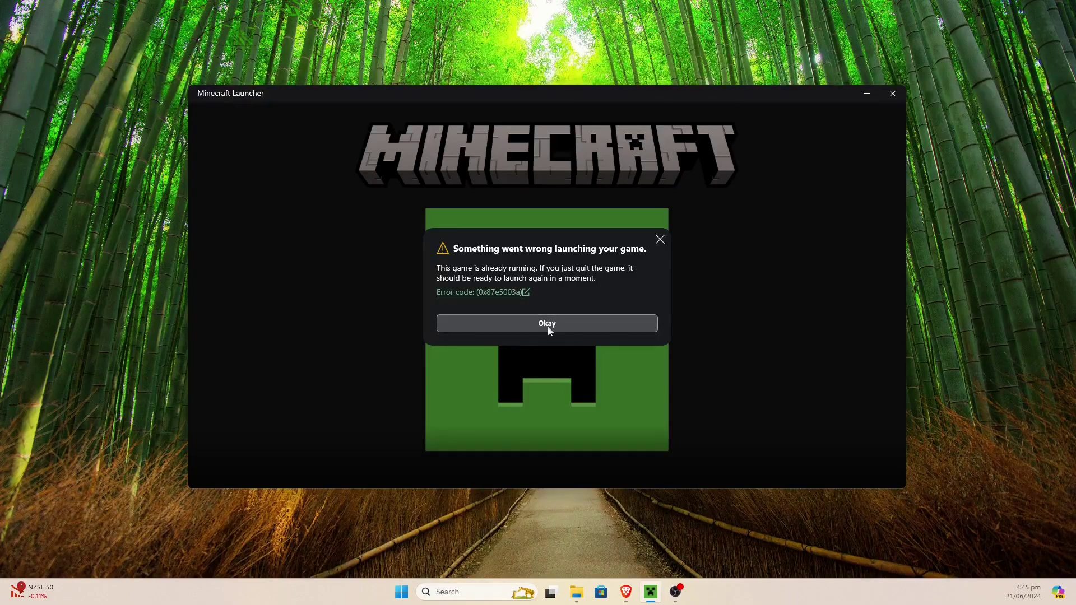
{"action": "left_click", "coordinate": [401, 591]}
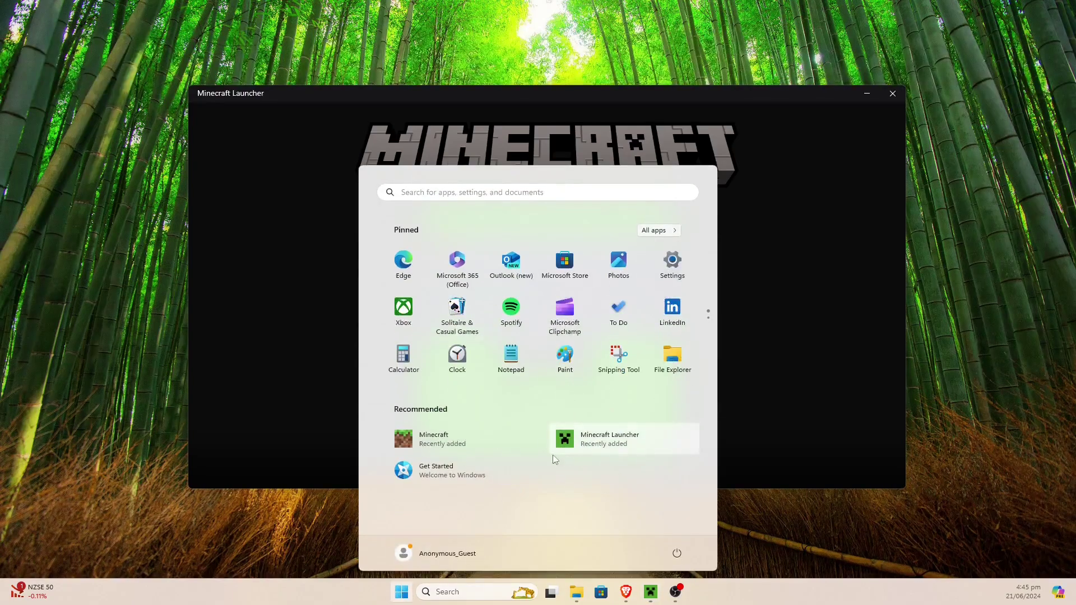
{"action": "left_click", "coordinate": [674, 262]}
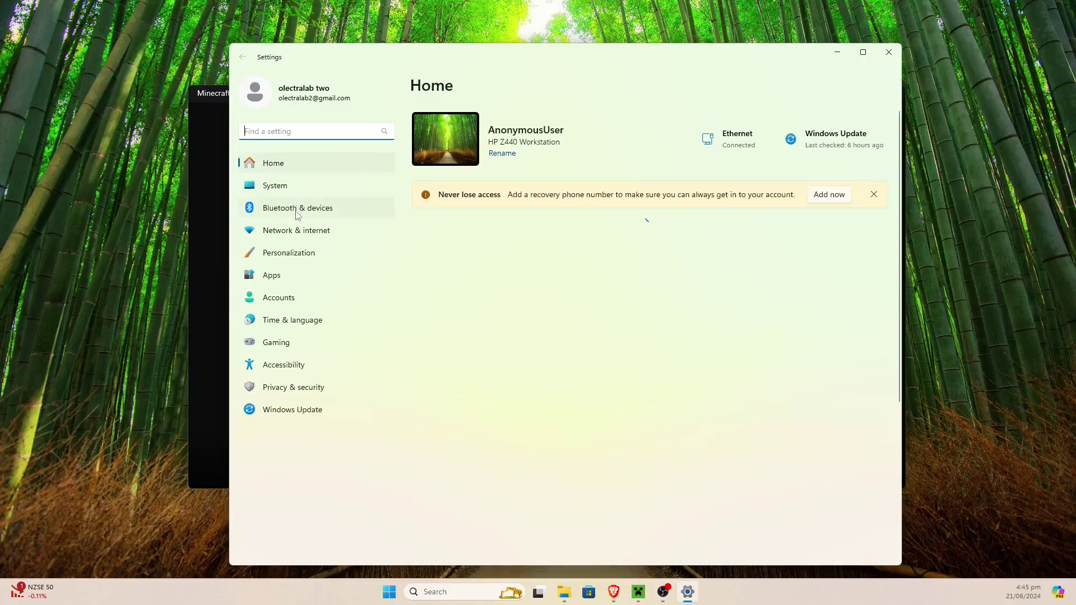
Step: Go to Apps > Installed apps and scroll down to the Minecraft entry
{"action": "left_click", "coordinate": [279, 277]}
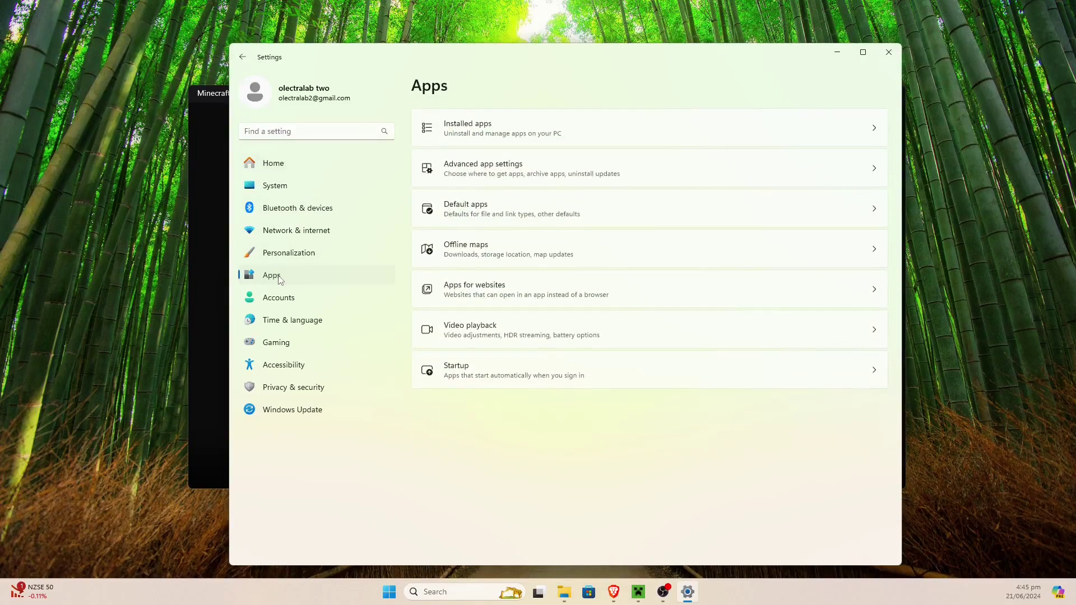
{"action": "left_click", "coordinate": [491, 134]}
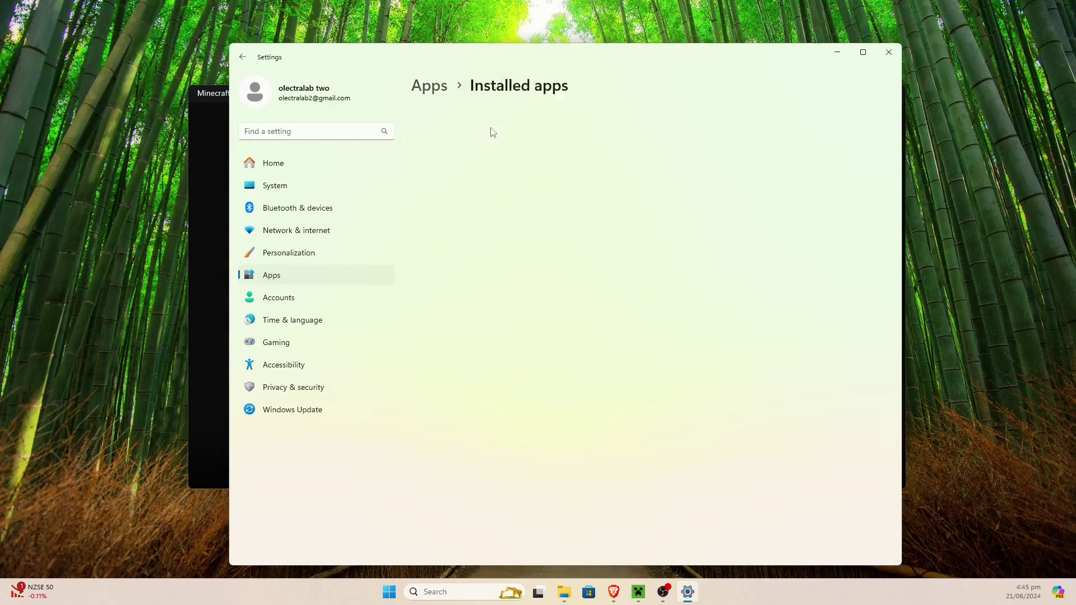
{"action": "scroll", "coordinate": [518, 258], "scroll_direction": "down", "scroll_amount": 10}
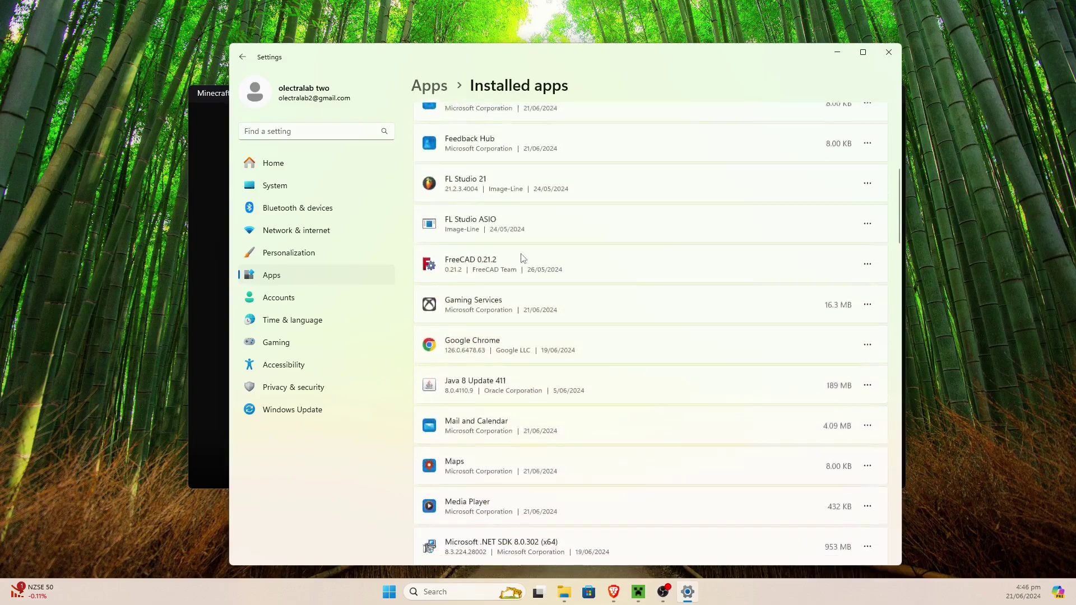
{"action": "scroll", "coordinate": [524, 256], "scroll_direction": "down", "scroll_amount": 6}
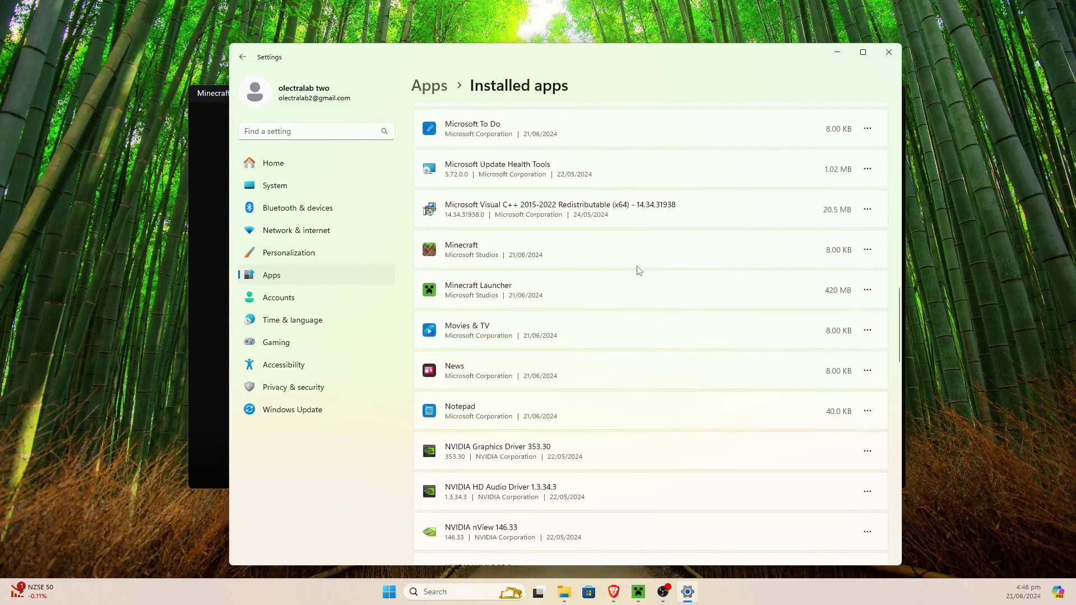
Step: Repair the Minecraft app from its Advanced options page
{"action": "left_click", "coordinate": [867, 251]}
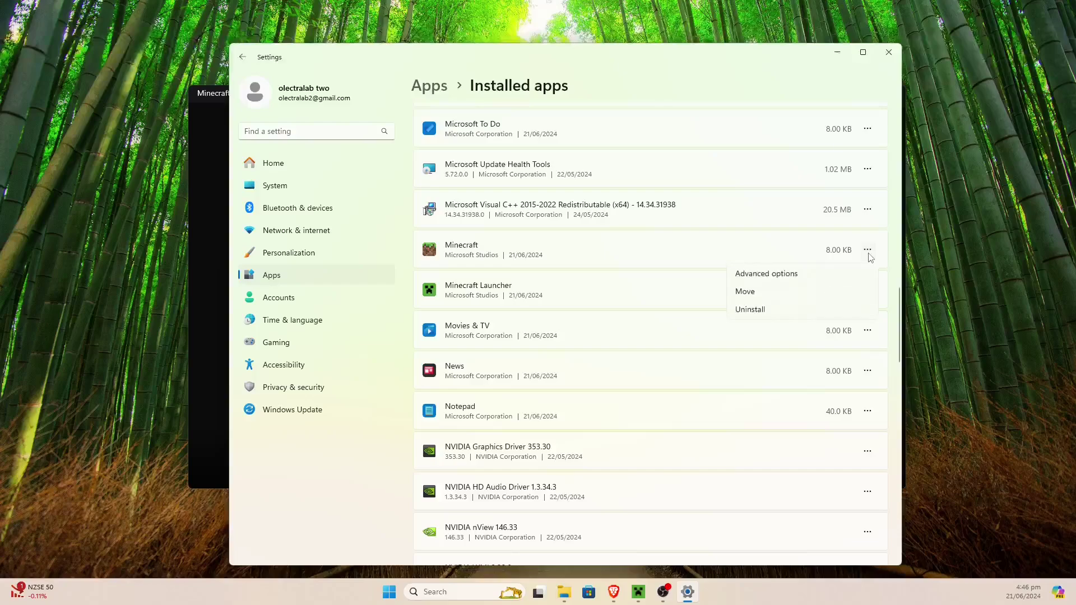
{"action": "left_click", "coordinate": [791, 275]}
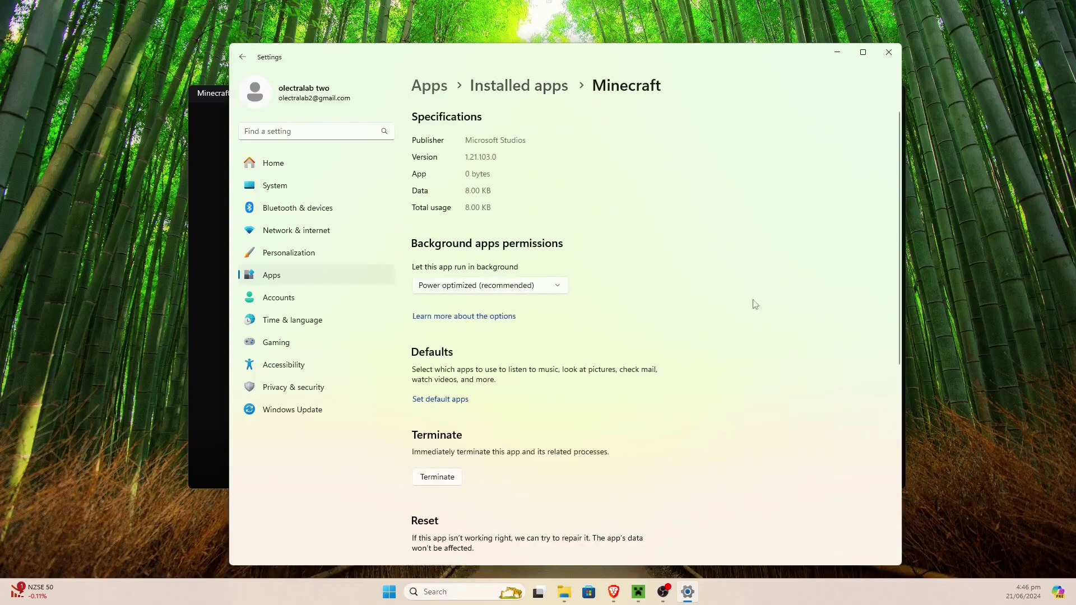
{"action": "scroll", "coordinate": [619, 329], "scroll_direction": "down", "scroll_amount": 6}
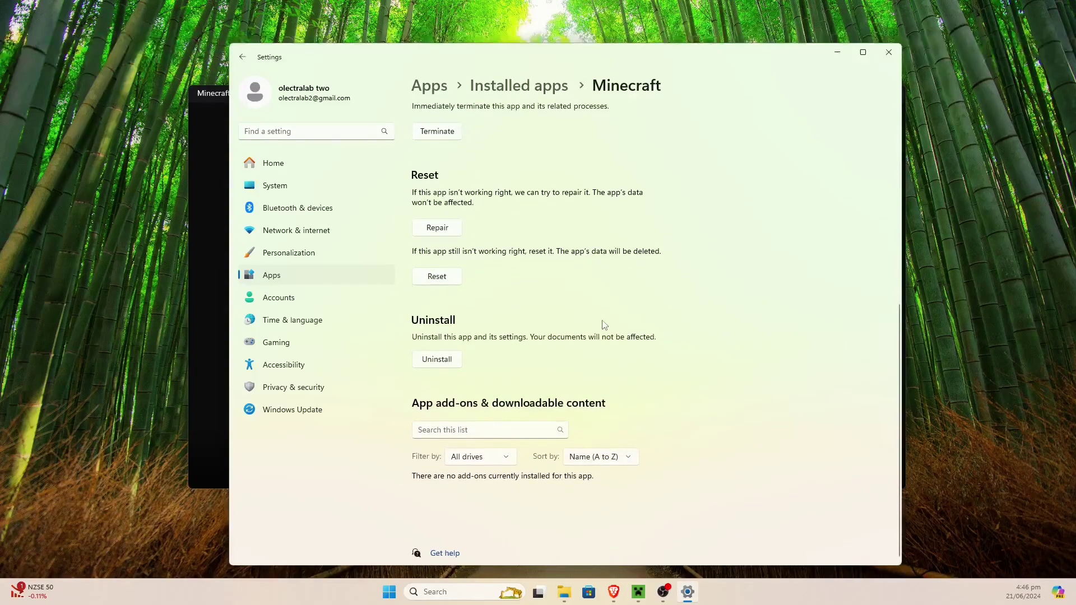
{"action": "left_click", "coordinate": [438, 227]}
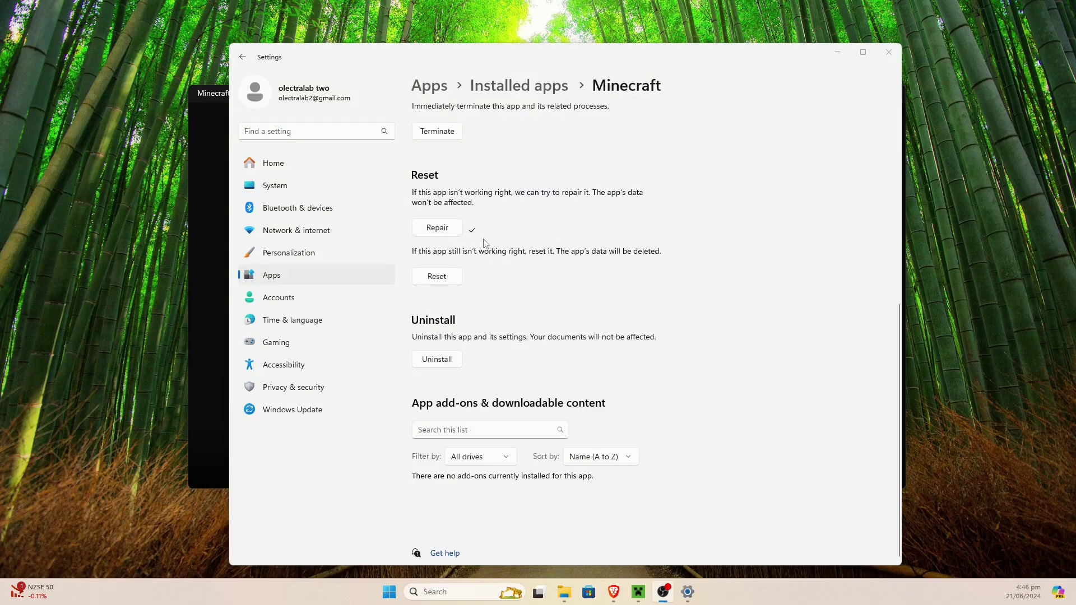
Step: Return to Installed apps and scroll down to Minecraft Launcher
{"action": "left_click", "coordinate": [246, 61]}
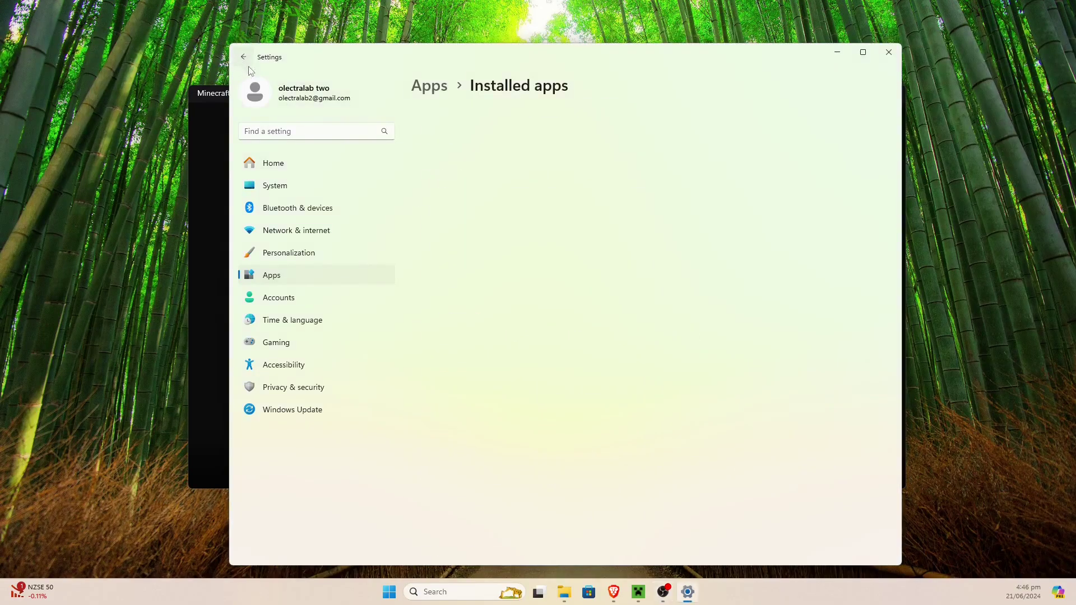
{"action": "scroll", "coordinate": [614, 292], "scroll_direction": "down", "scroll_amount": 4}
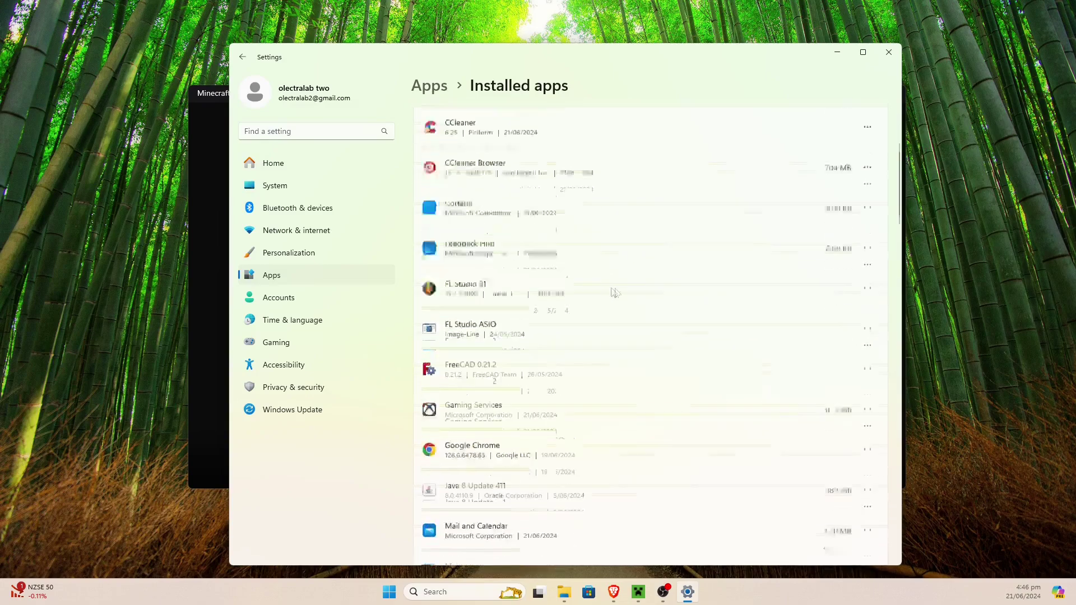
{"action": "scroll", "coordinate": [704, 318], "scroll_direction": "down", "scroll_amount": 10}
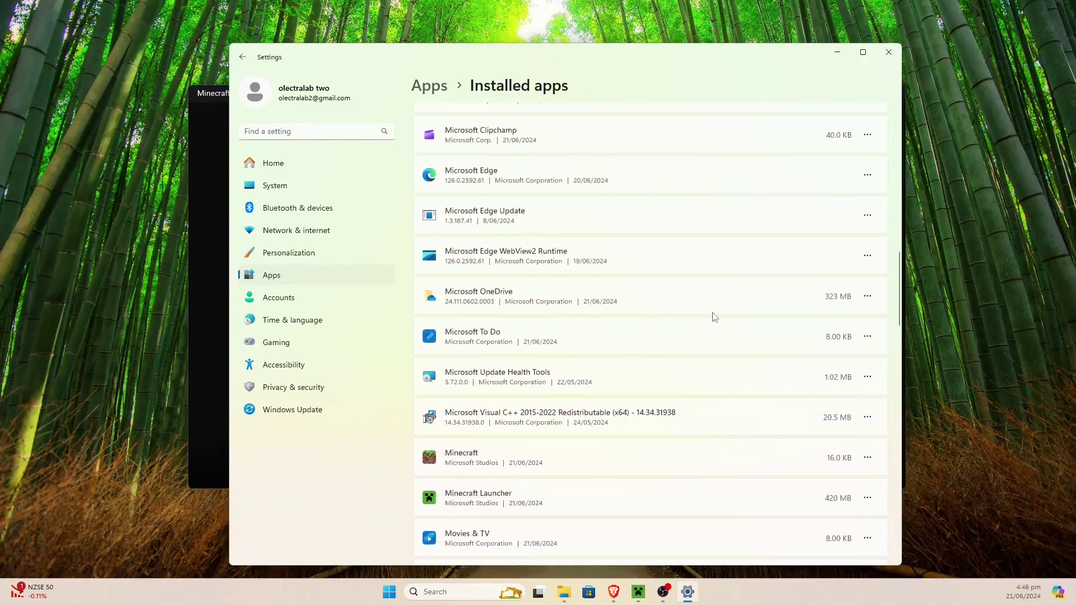
{"action": "scroll", "coordinate": [716, 317], "scroll_direction": "down", "scroll_amount": 4}
Step: Repair Minecraft Launcher from its Advanced options, then close Settings
{"action": "left_click", "coordinate": [872, 294]}
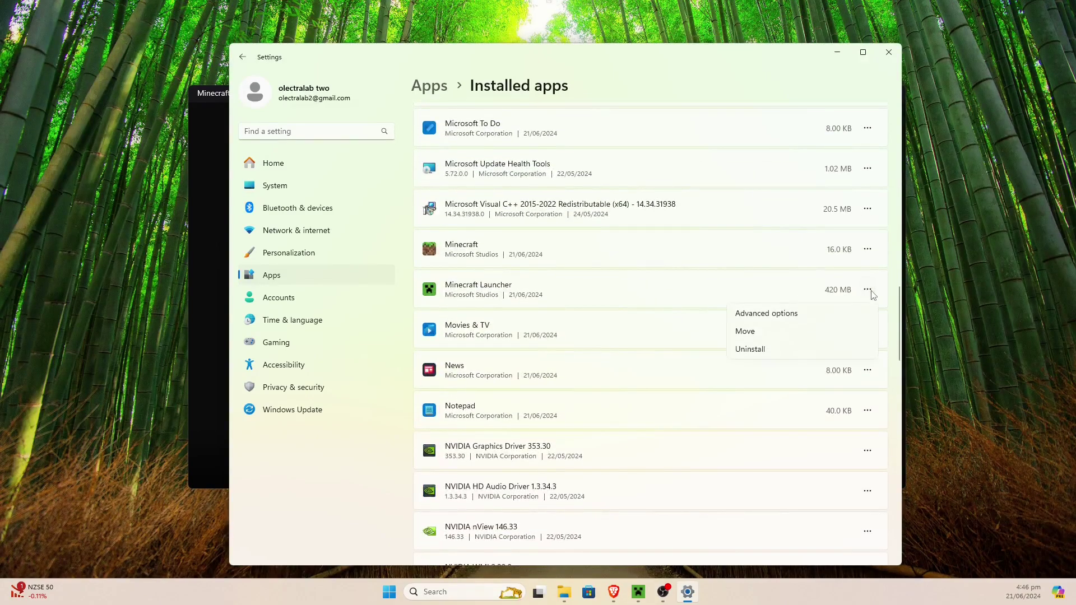
{"action": "left_click", "coordinate": [780, 323]}
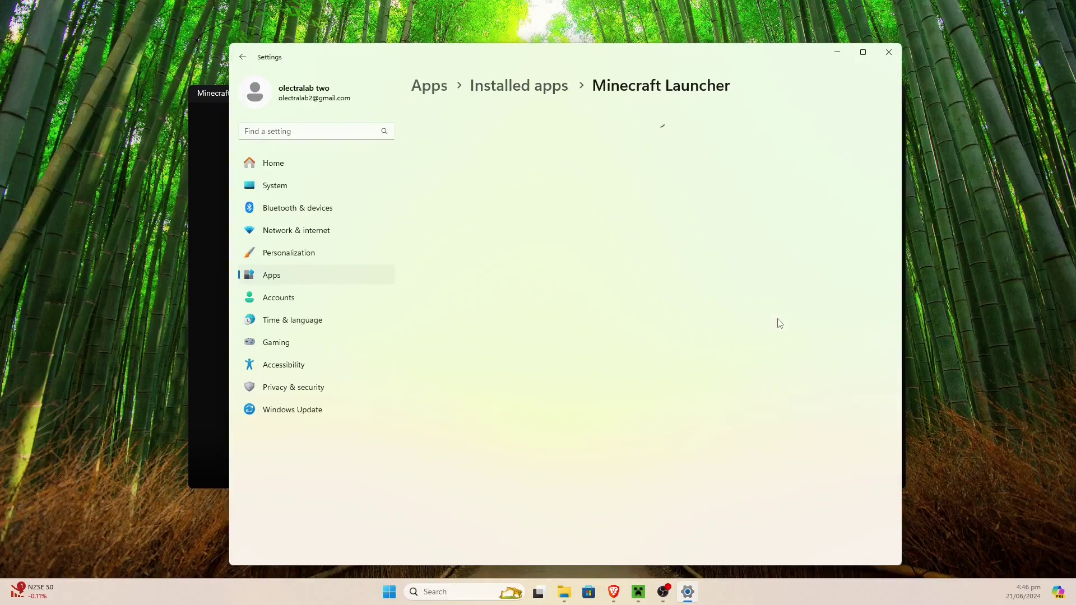
{"action": "scroll", "coordinate": [692, 345], "scroll_direction": "down", "scroll_amount": 3}
{"action": "scroll", "coordinate": [639, 328], "scroll_direction": "down", "scroll_amount": 3}
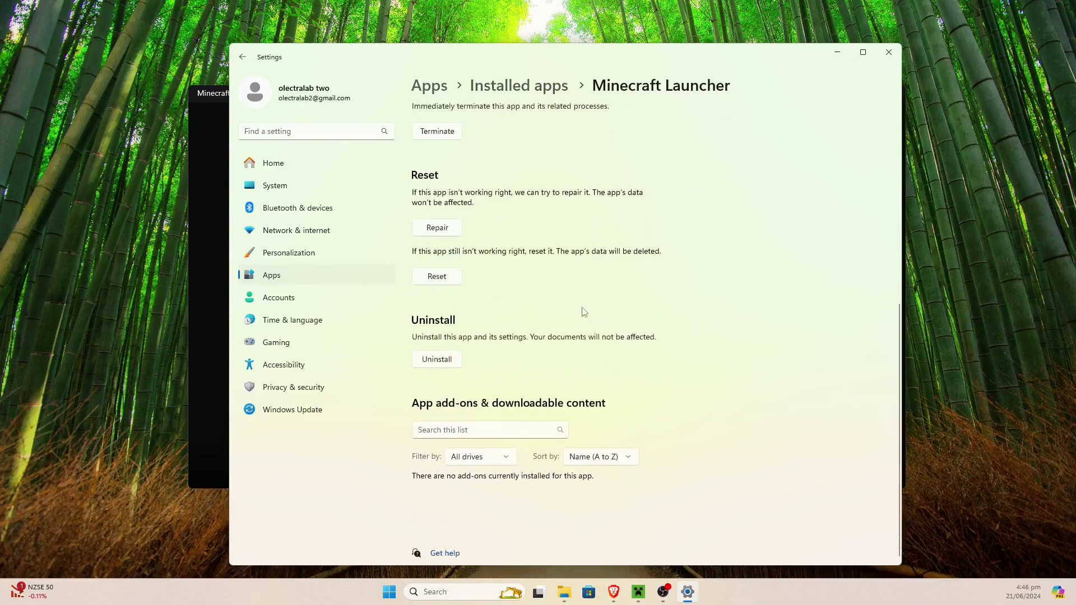
{"action": "left_click", "coordinate": [449, 232]}
{"action": "left_click", "coordinate": [889, 53]}
Step: Dismiss the launch error and press PLAY on Minecraft: Java Edition again
{"action": "left_click", "coordinate": [598, 323]}
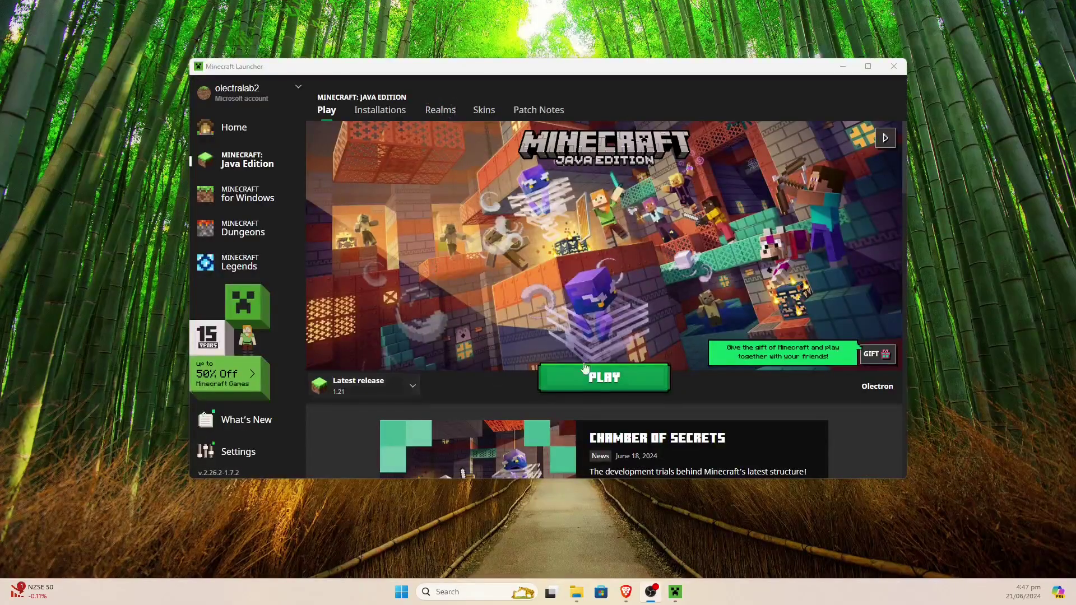
{"action": "left_click", "coordinate": [584, 370]}
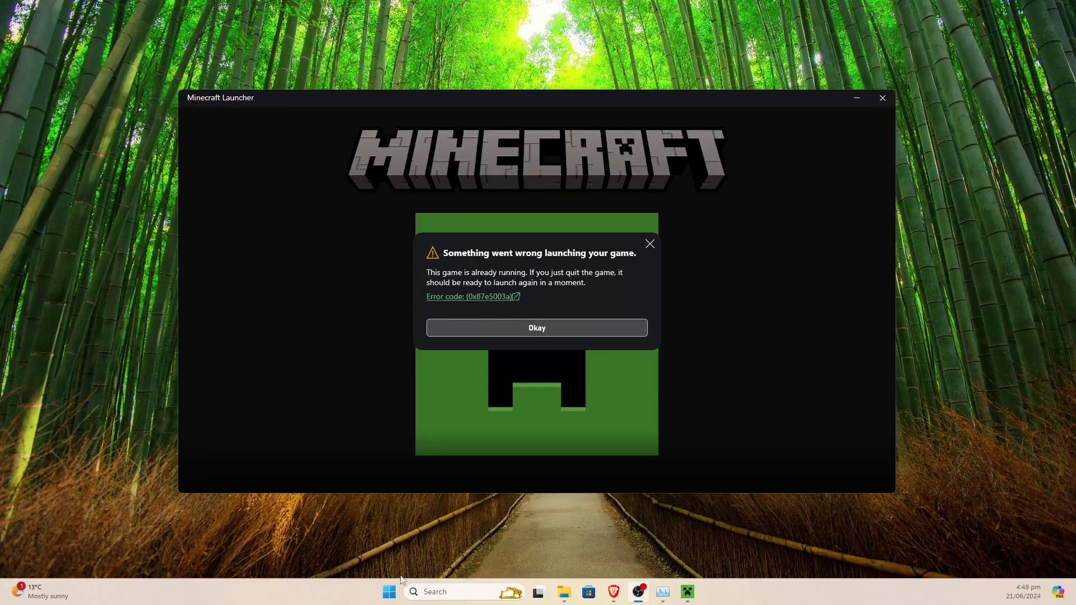
Step: Search Start for 'control' and open Control Panel
{"action": "left_click", "coordinate": [391, 591]}
{"action": "left_click", "coordinate": [513, 191]}
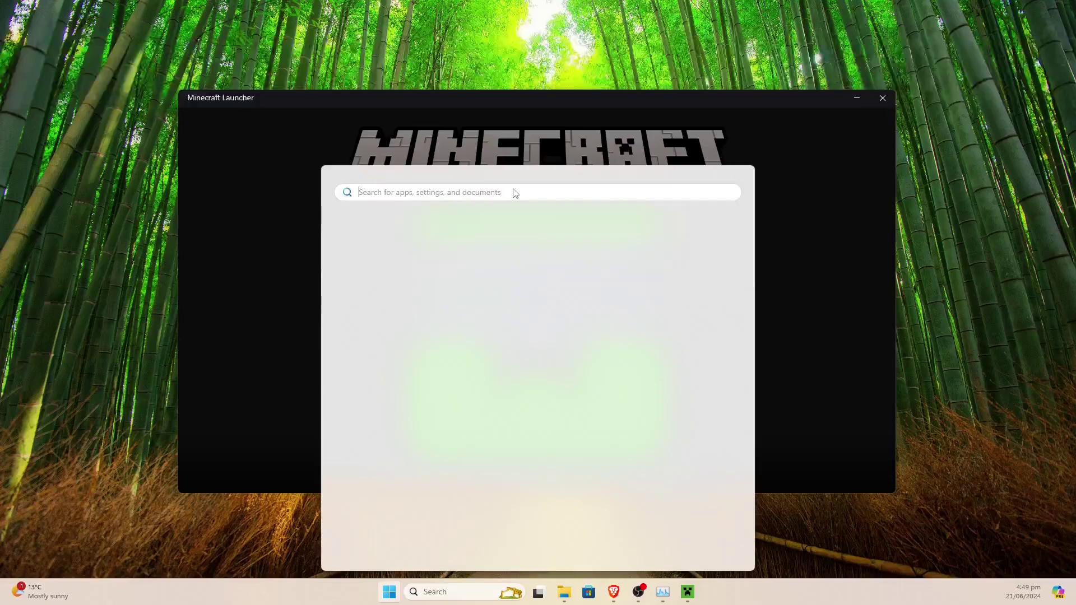
{"action": "type", "text": "control"}
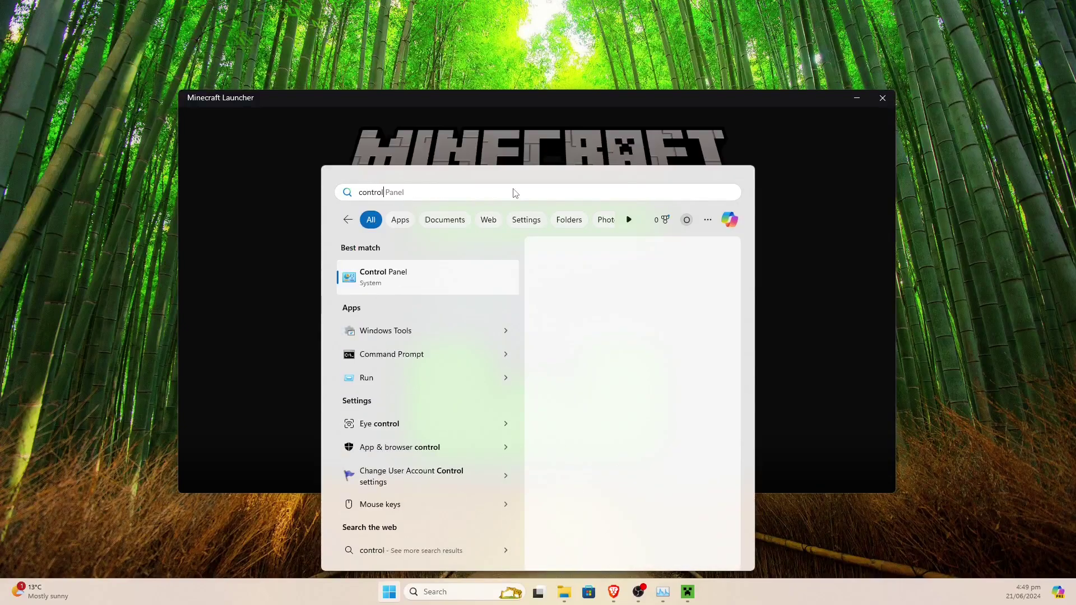
{"action": "left_click", "coordinate": [417, 275]}
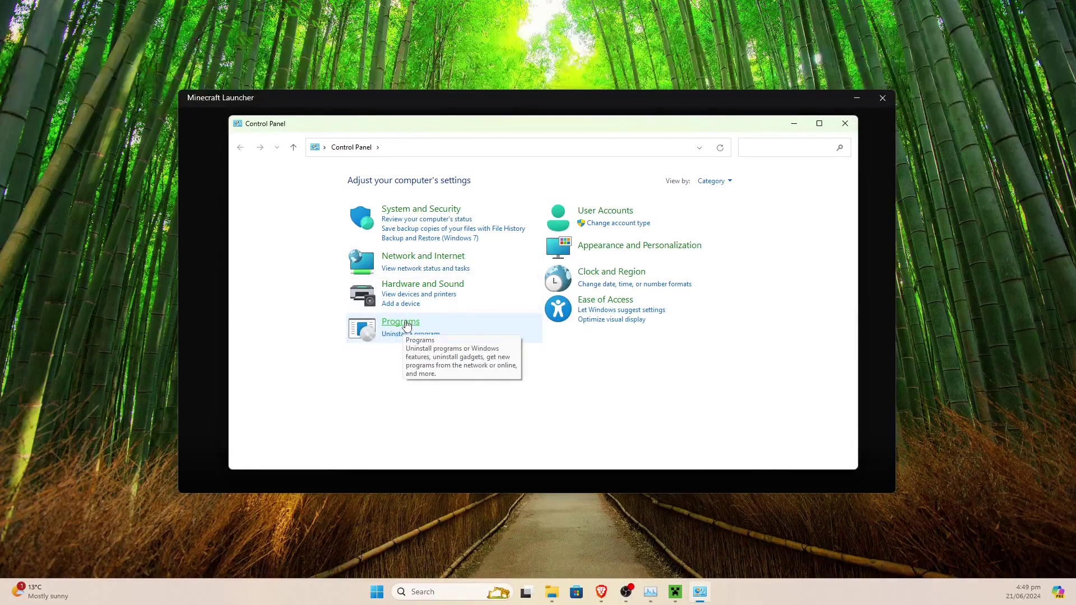
Step: Try Large and Small icons views, return to Category view, and open Programs
{"action": "left_click", "coordinate": [728, 182]}
{"action": "left_click", "coordinate": [730, 213]}
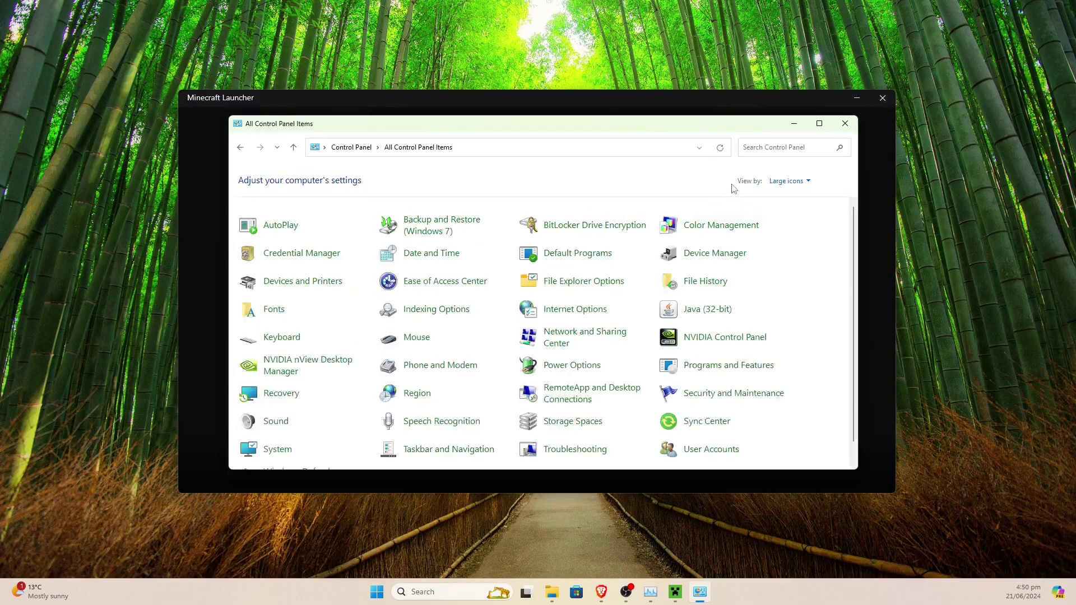
{"action": "left_click", "coordinate": [808, 181]}
{"action": "left_click", "coordinate": [801, 225]}
{"action": "left_click", "coordinate": [799, 181]}
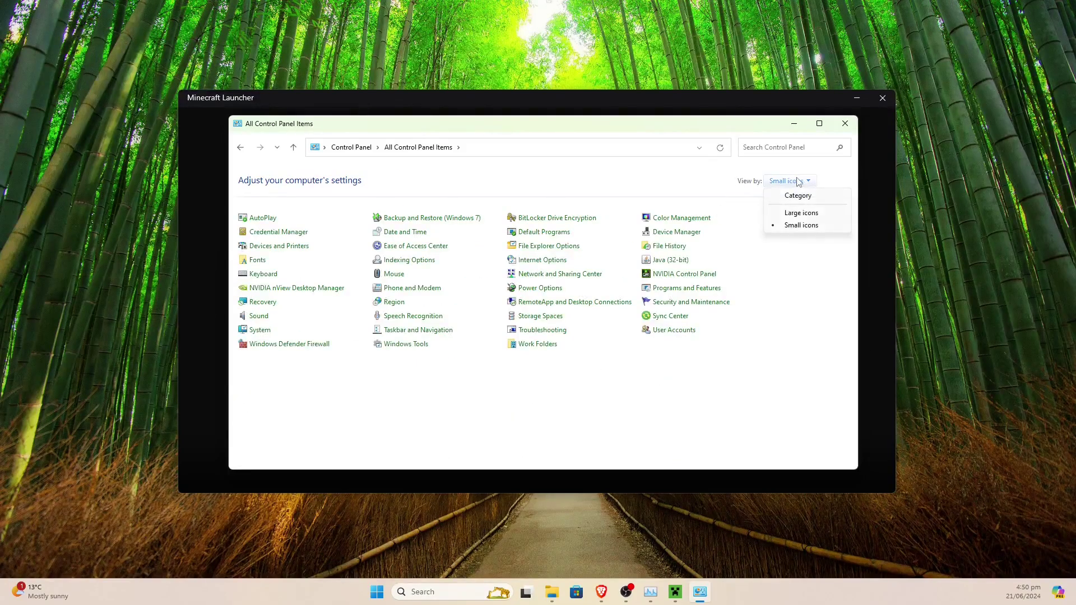
{"action": "left_click", "coordinate": [799, 198]}
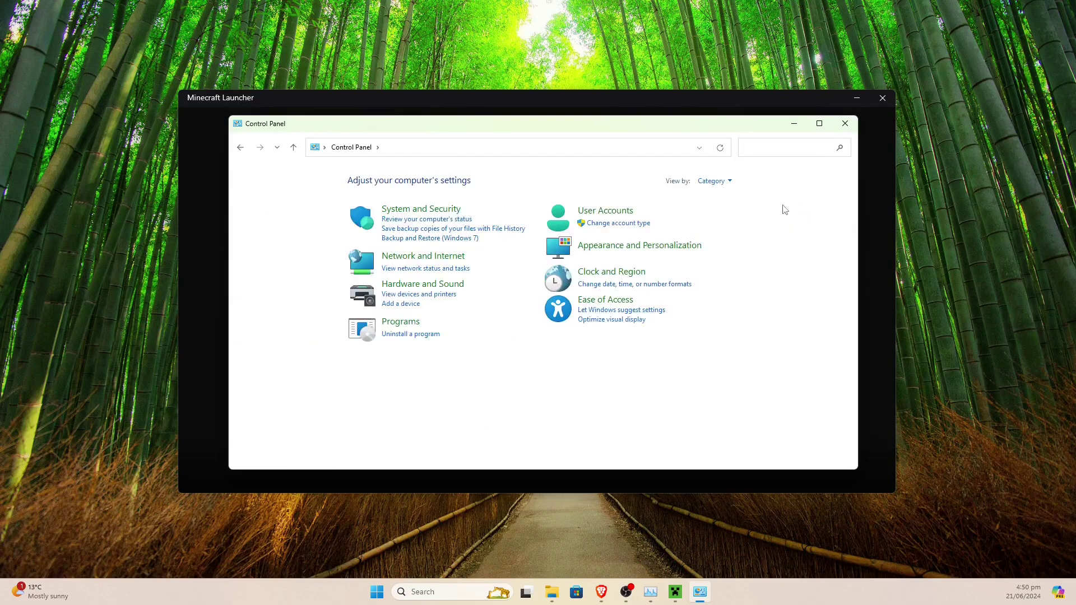
{"action": "left_click", "coordinate": [408, 326]}
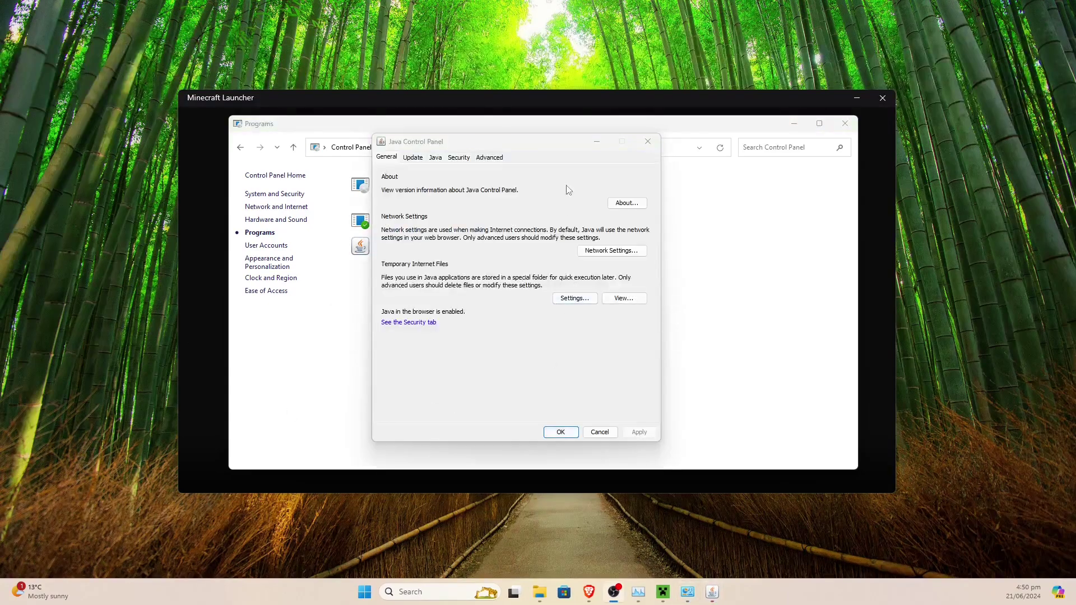
Step: Run Update Now on the Java Update tab and acknowledge the already-latest-Java message
{"action": "left_click", "coordinate": [415, 159]}
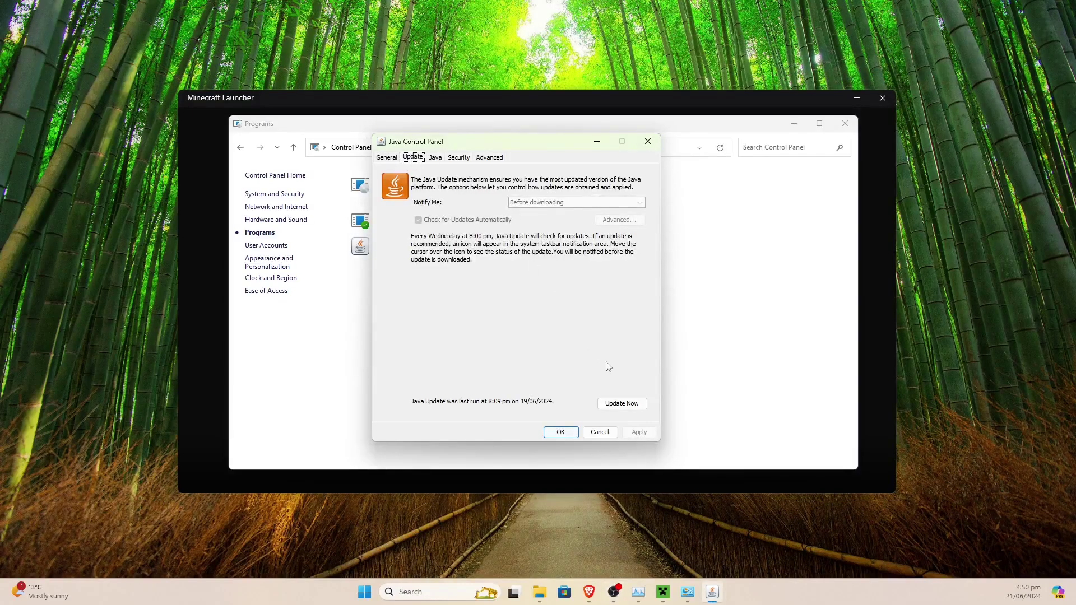
{"action": "left_click", "coordinate": [622, 404]}
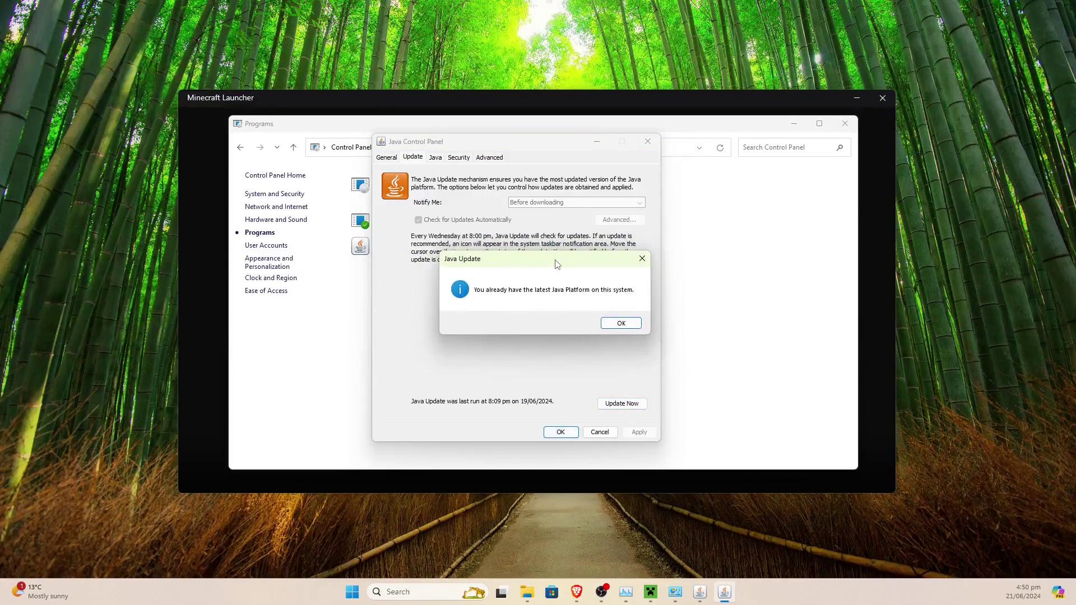
{"action": "left_click", "coordinate": [621, 324]}
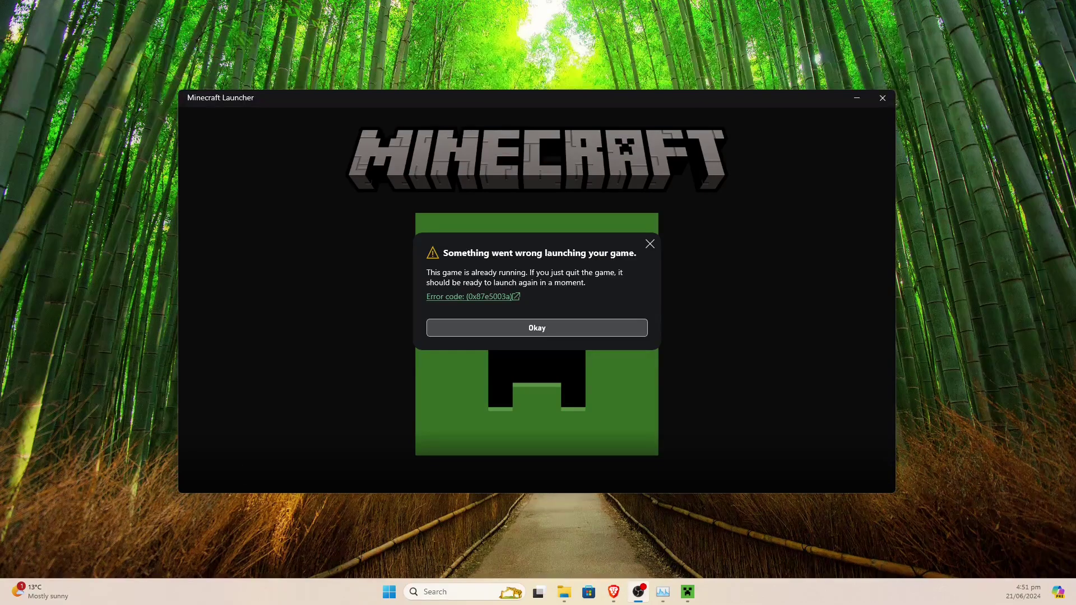
Step: Open Windows Settings from the Start menu
{"action": "left_click", "coordinate": [390, 593]}
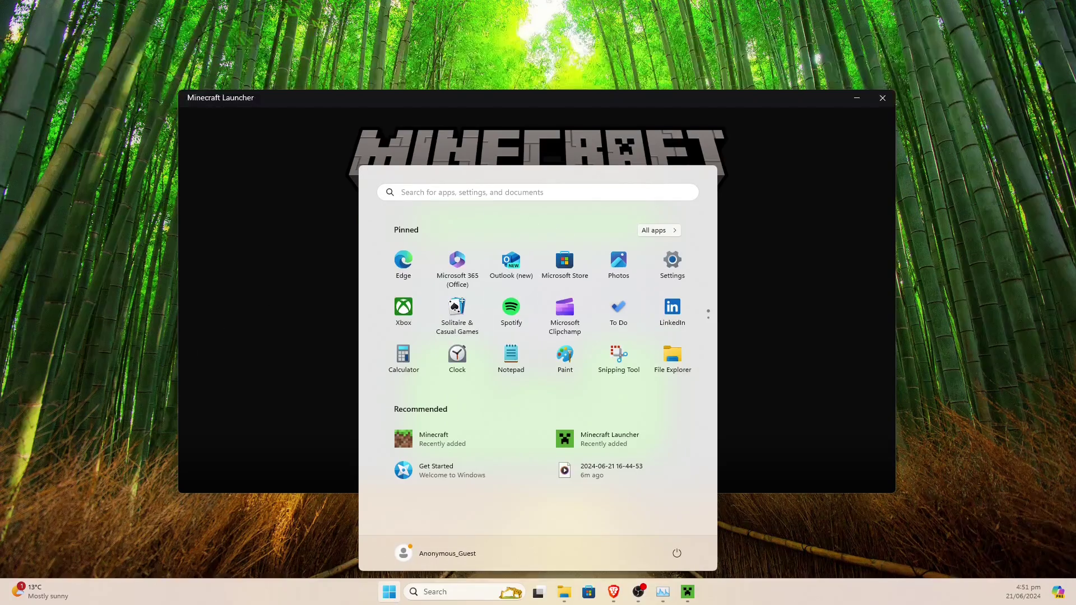
{"action": "left_click", "coordinate": [295, 357]}
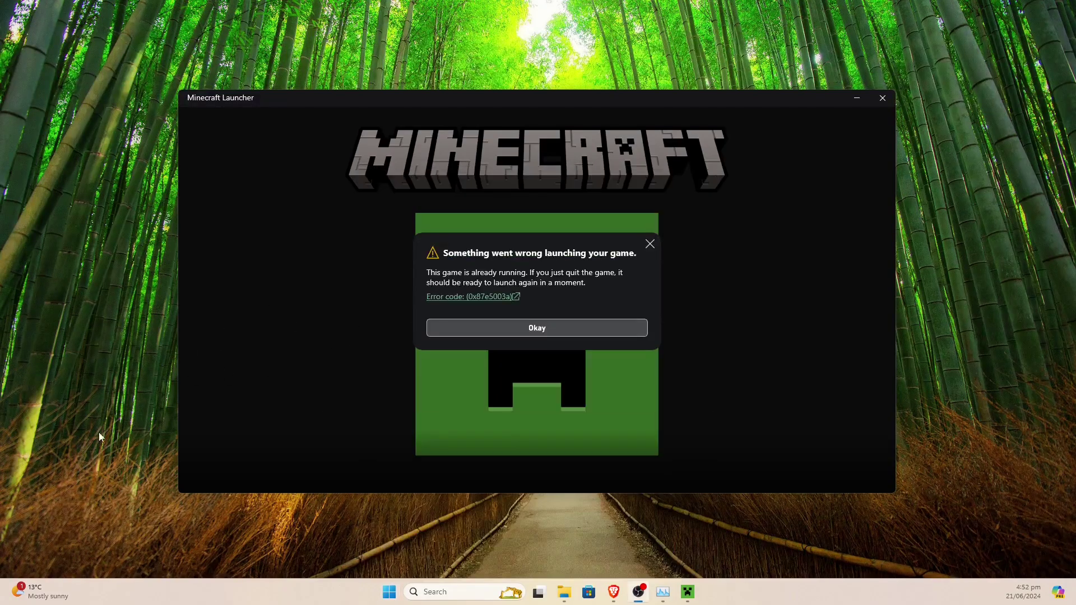
{"action": "left_click", "coordinate": [389, 592]}
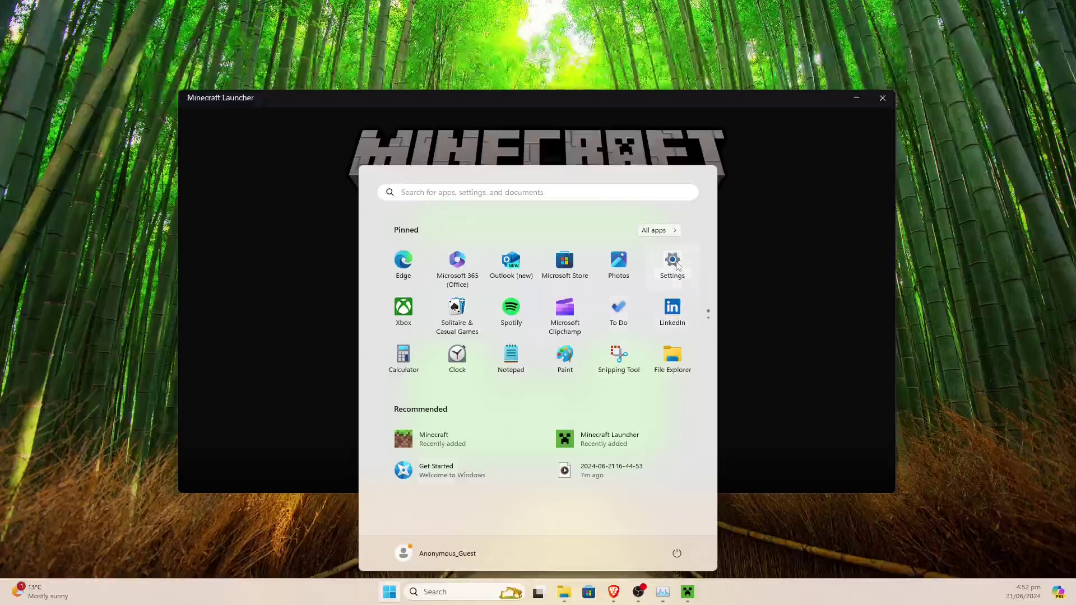
{"action": "left_click", "coordinate": [673, 263]}
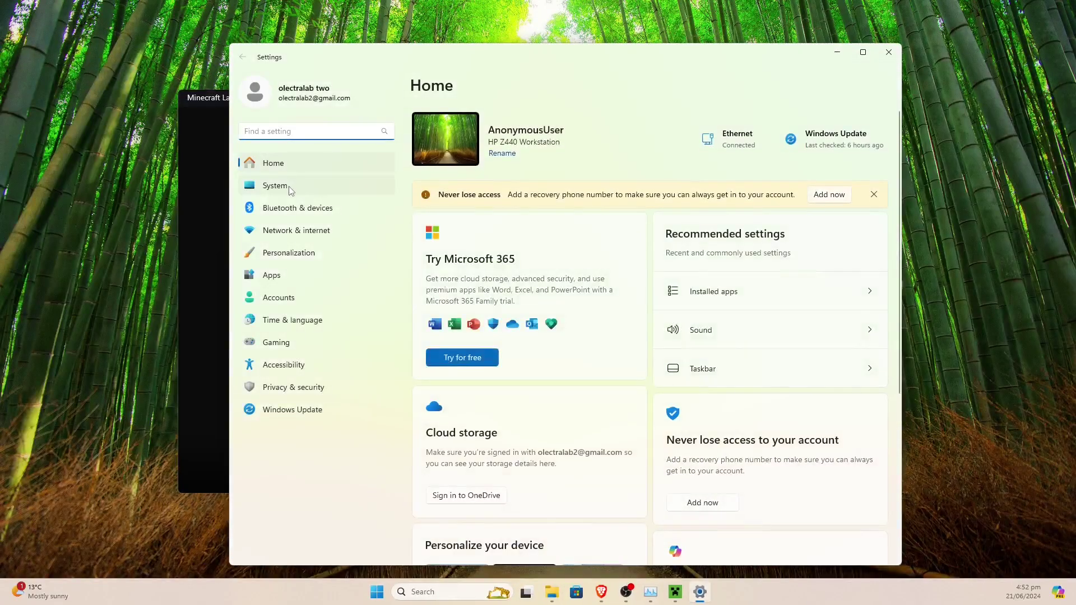
Step: Check for updates under System > Windows Update, then close Settings
{"action": "left_click", "coordinate": [288, 186]}
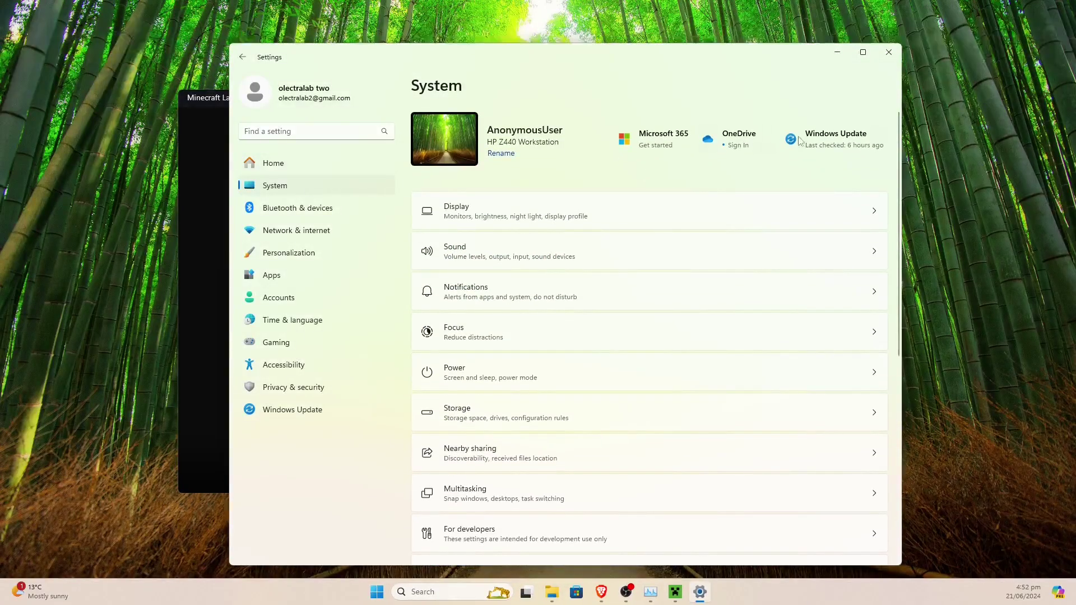
{"action": "left_click", "coordinate": [835, 145]}
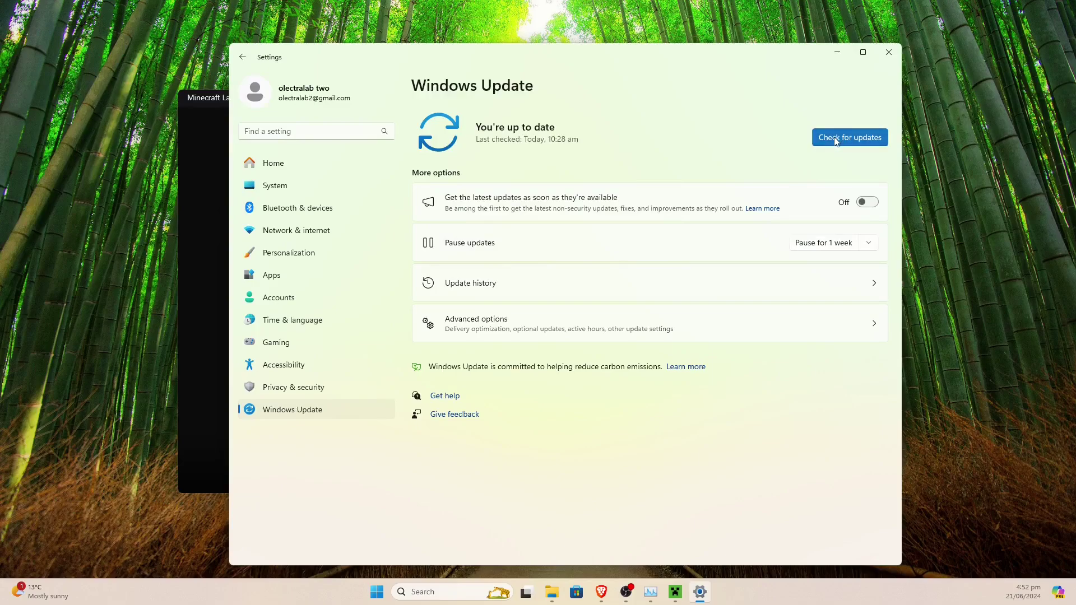
{"action": "left_click", "coordinate": [834, 141]}
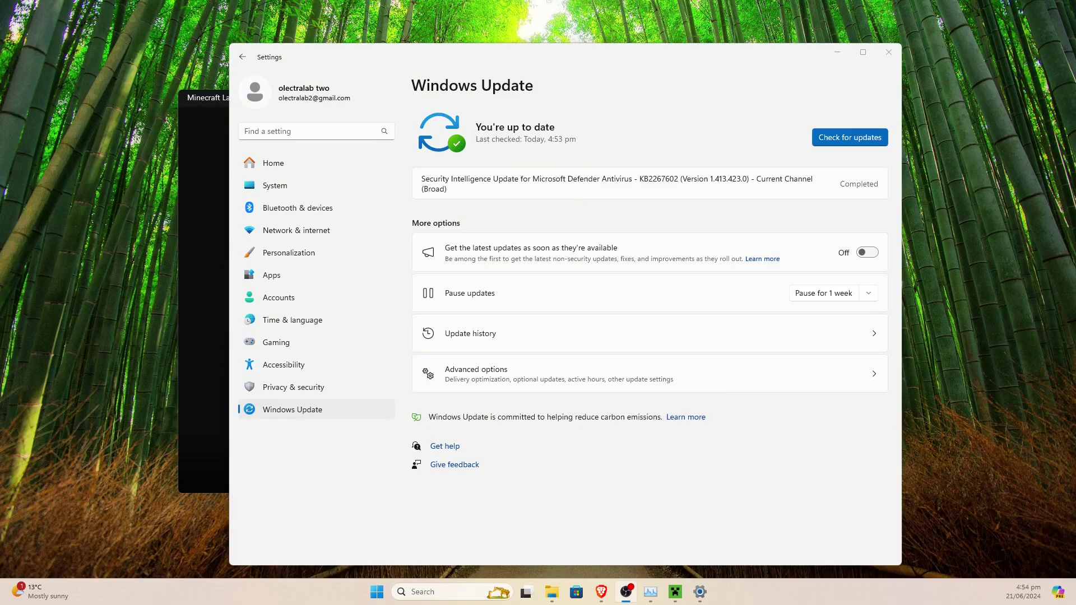
{"action": "key", "text": "alt+F4"}
Step: Search for the Minecraft download in Brave and open minecraft.net's download page
{"action": "left_click", "coordinate": [617, 377]}
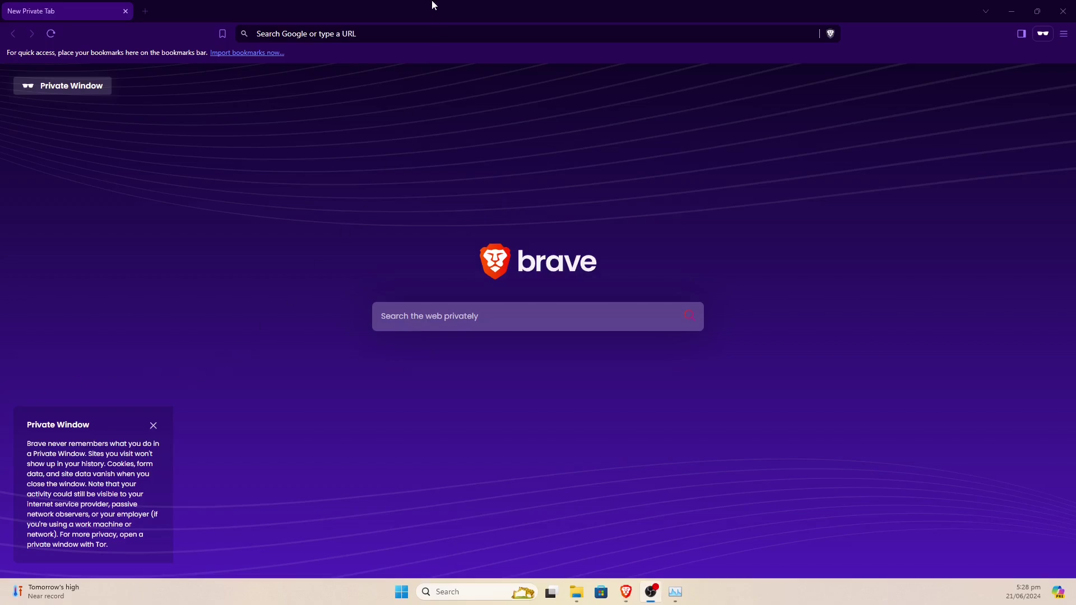
{"action": "left_click", "coordinate": [380, 33]}
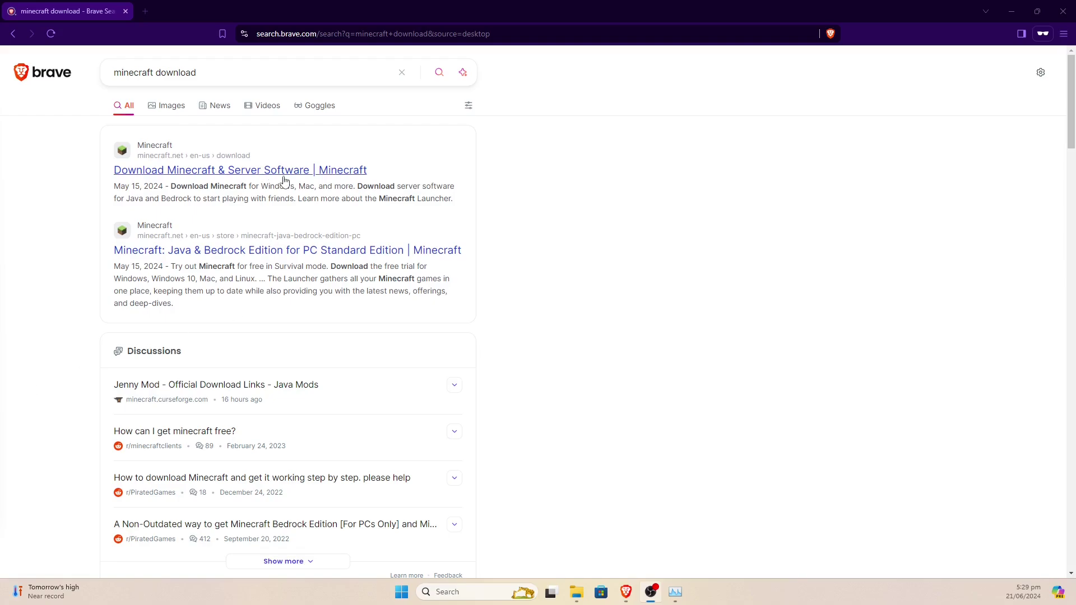
{"action": "left_click", "coordinate": [289, 179]}
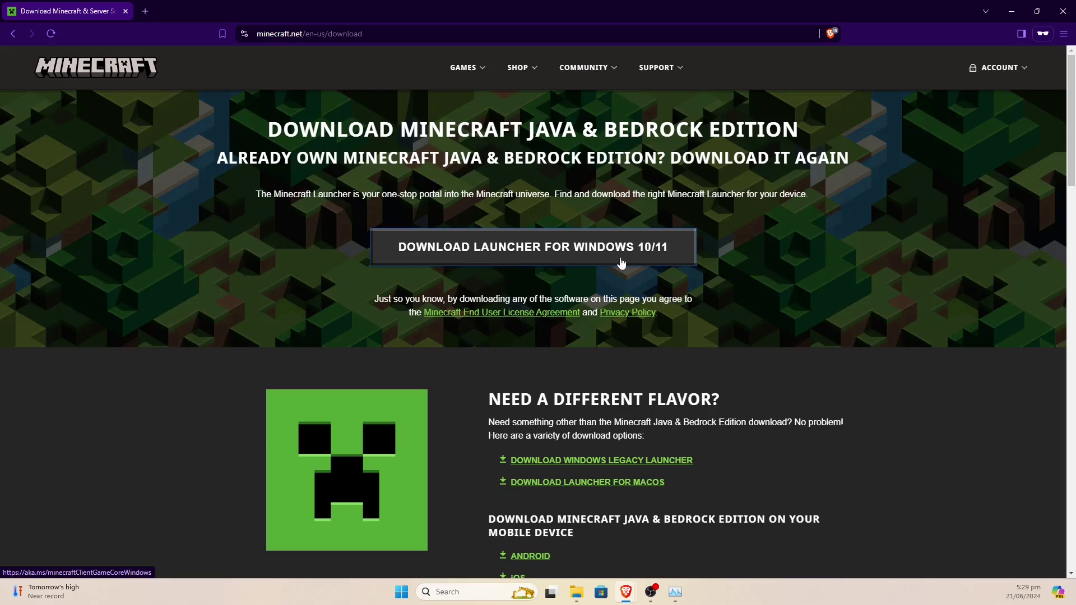
{"action": "scroll", "coordinate": [629, 257], "scroll_direction": "down", "scroll_amount": 1}
{"action": "scroll", "coordinate": [629, 258], "scroll_direction": "down", "scroll_amount": 3}
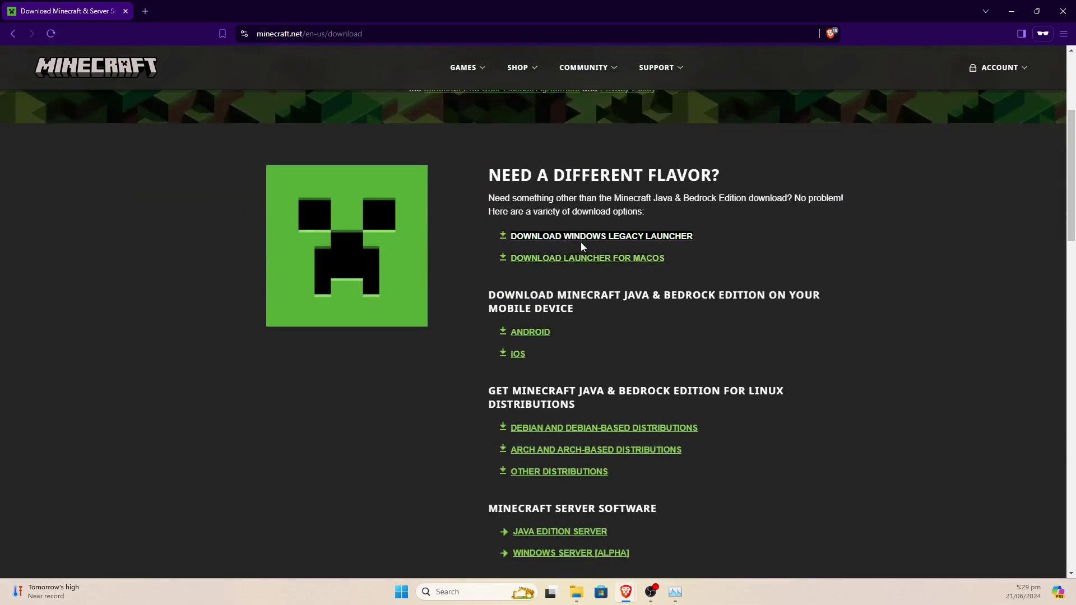
Step: Save the Windows Legacy Launcher installer, MinecraftInstaller, to the Desktop and show the desktop
{"action": "left_click", "coordinate": [615, 242]}
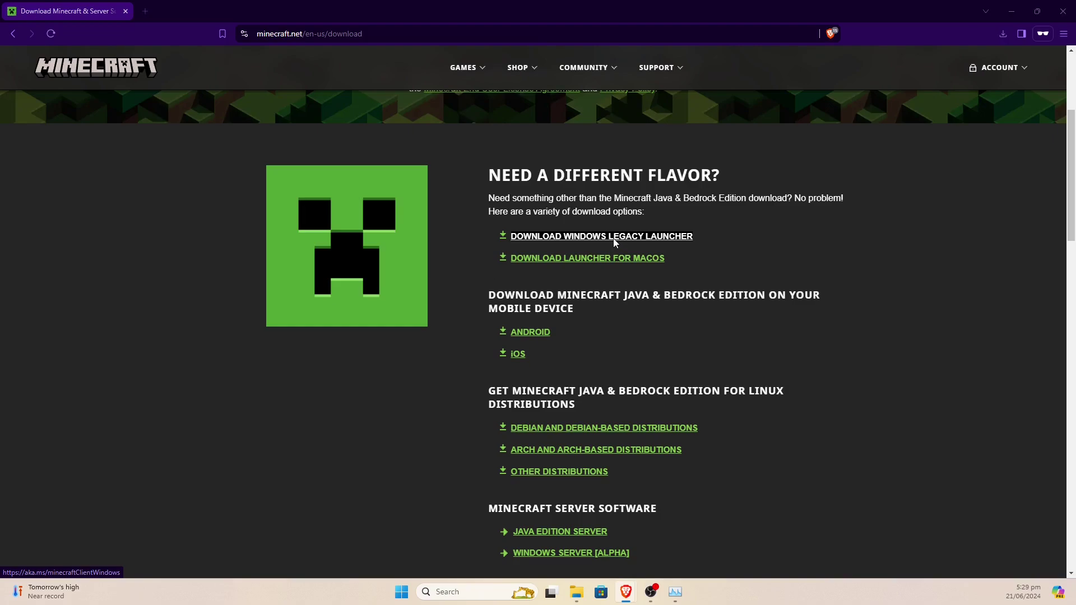
{"action": "left_click", "coordinate": [57, 156]}
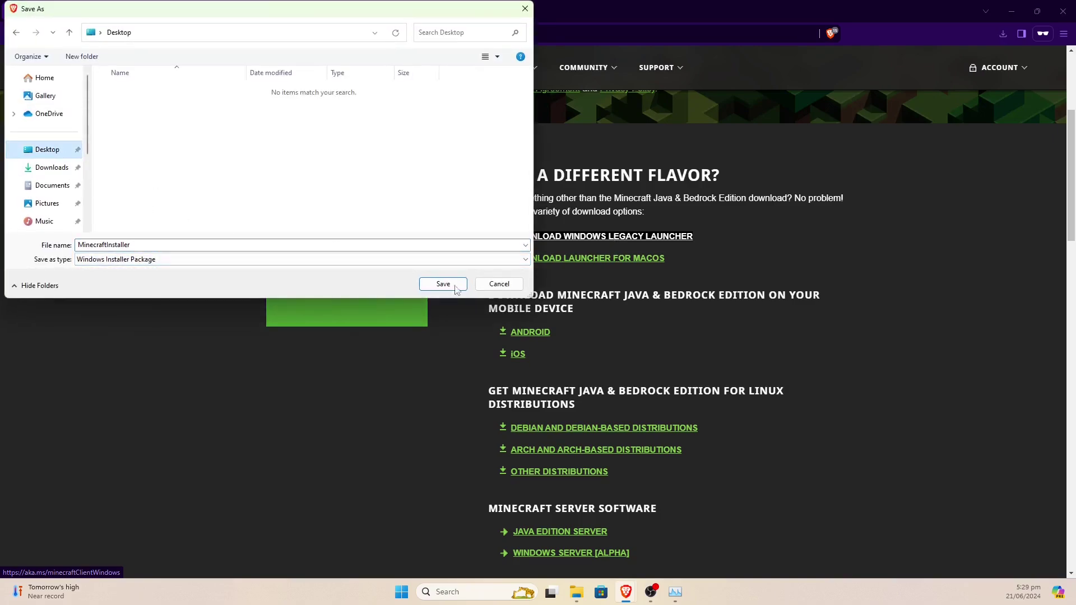
{"action": "left_click", "coordinate": [443, 284]}
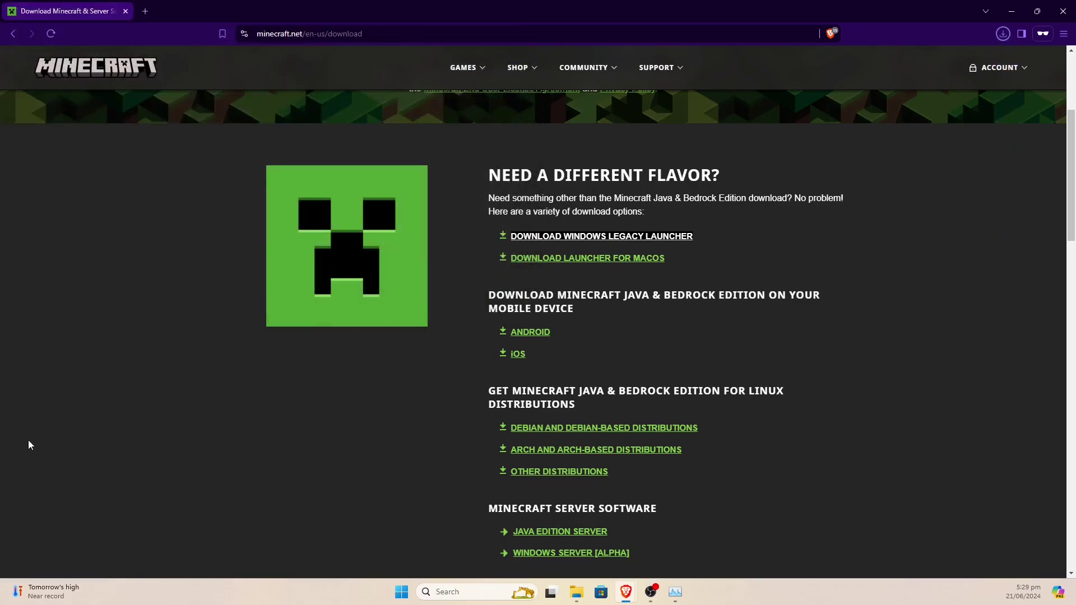
{"action": "key", "text": "super+d"}
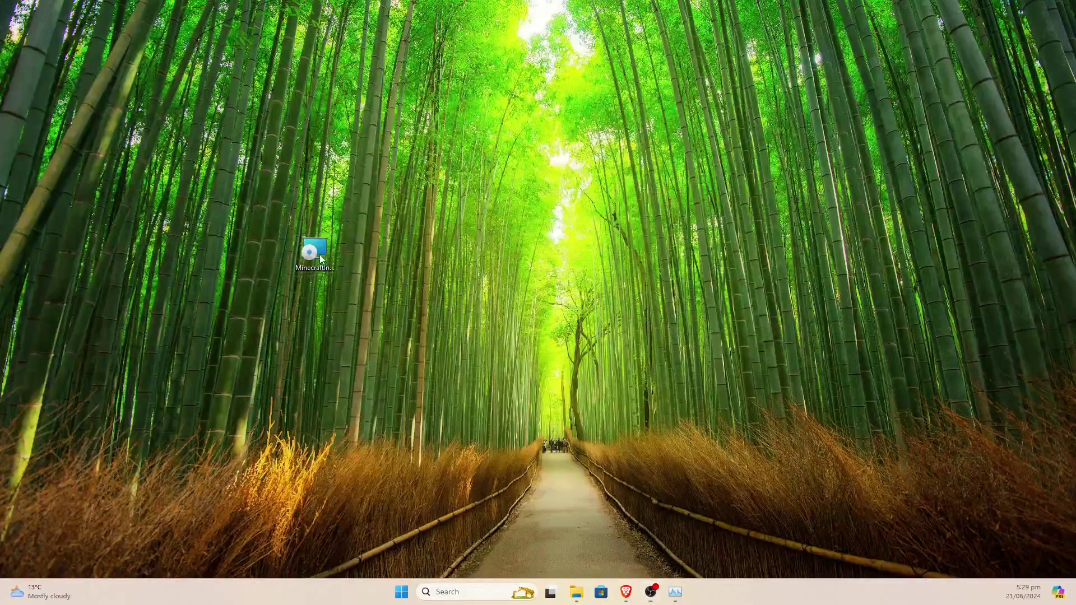
Step: Run MinecraftInstaller from the desktop and choose Repair to fix the launcher installation
{"action": "double_click", "coordinate": [321, 259]}
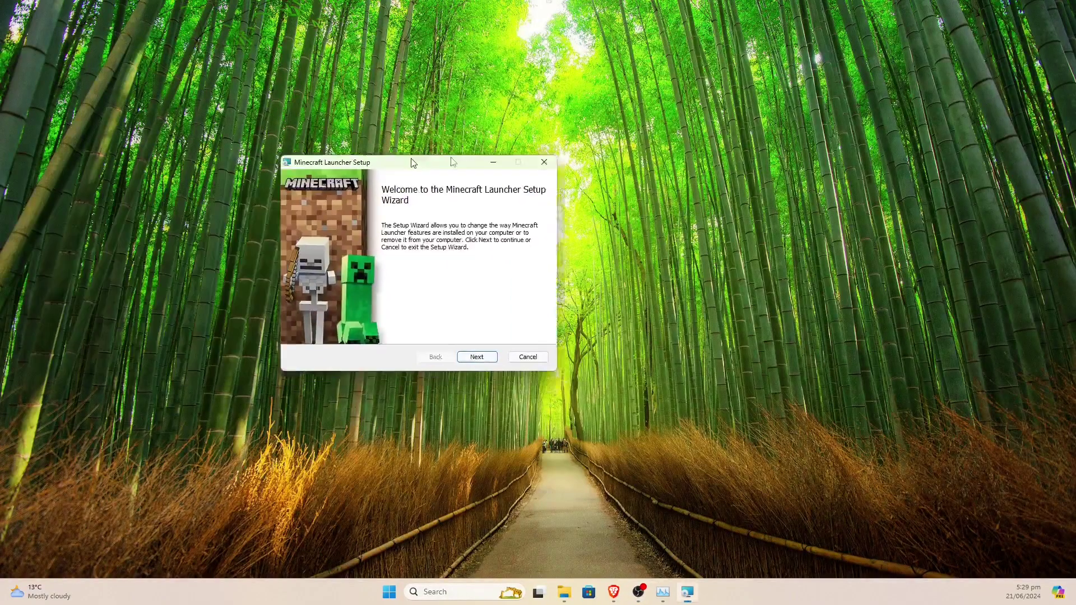
{"action": "left_click", "coordinate": [576, 349]}
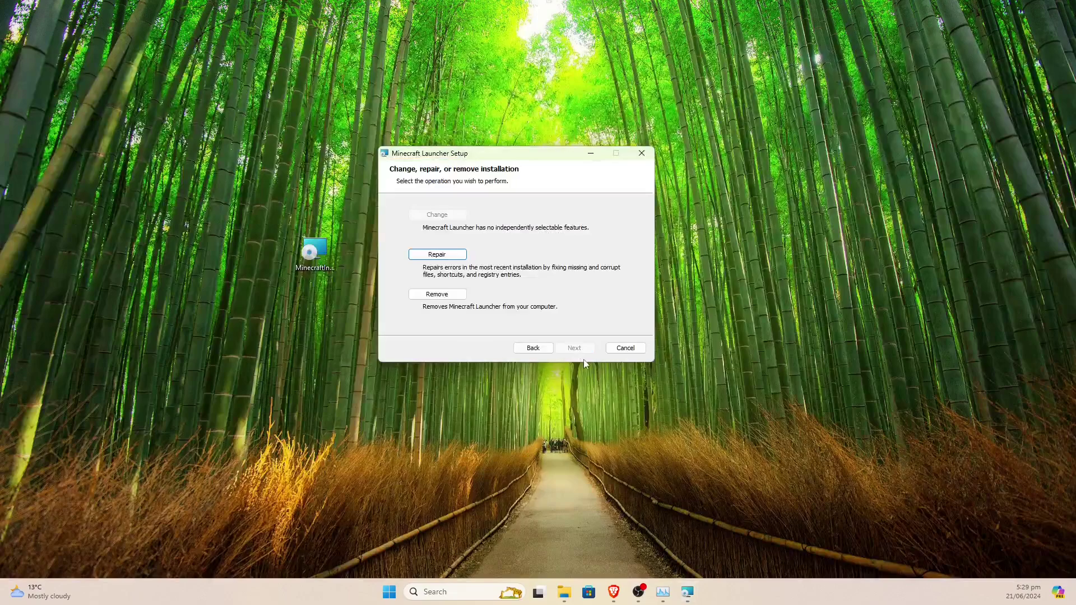
{"action": "left_click", "coordinate": [446, 255]}
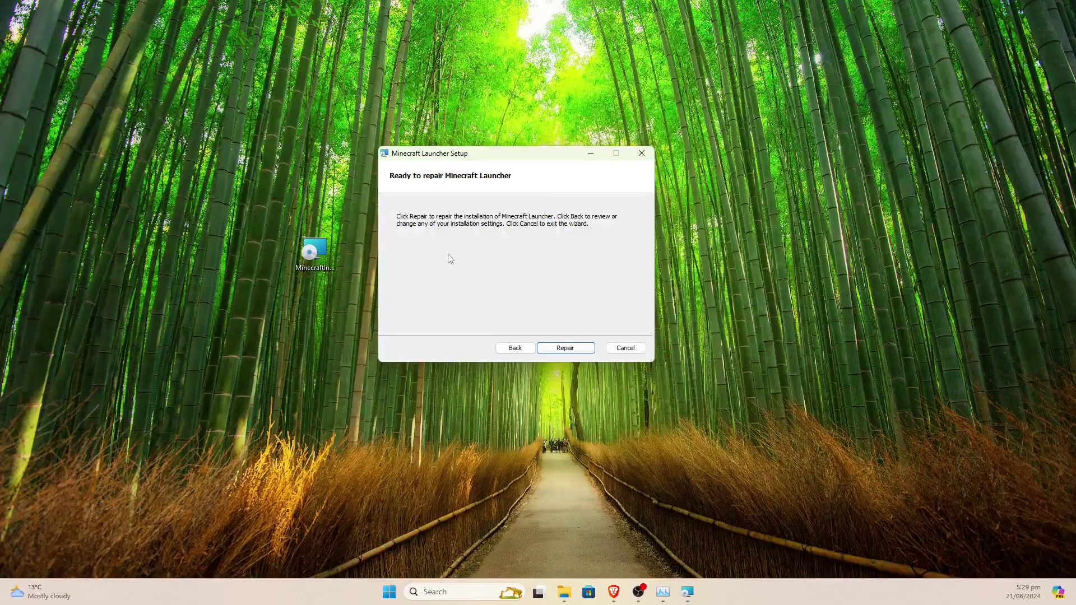
{"action": "left_click", "coordinate": [577, 353]}
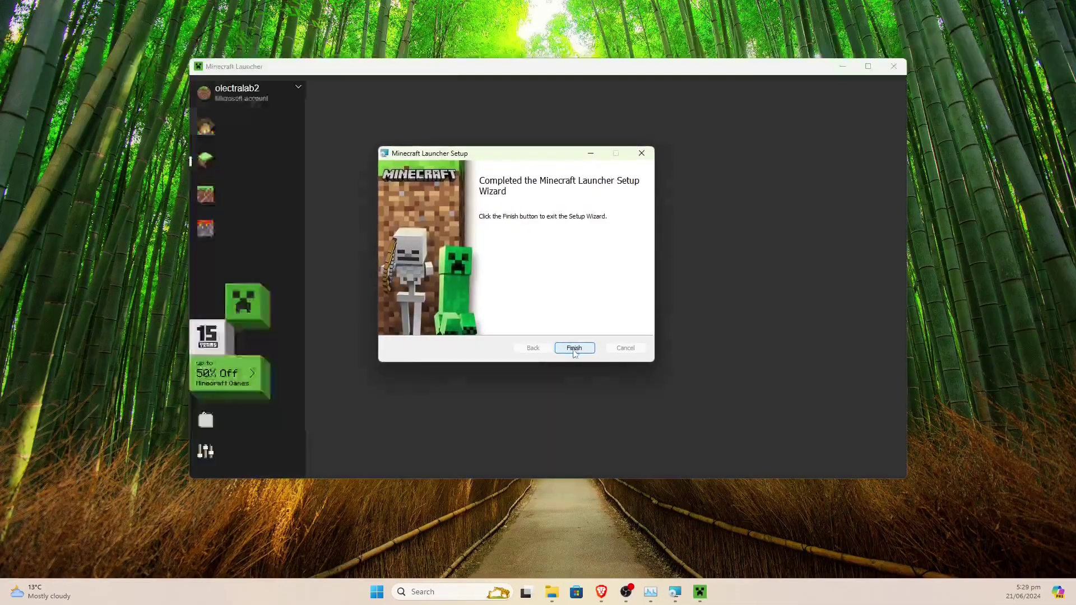
{"action": "left_click", "coordinate": [574, 350]}
Step: Launch Java Edition with Start anyway, reopen the launcher from the desktop shortcut, and press PLAY again
{"action": "left_click", "coordinate": [626, 375]}
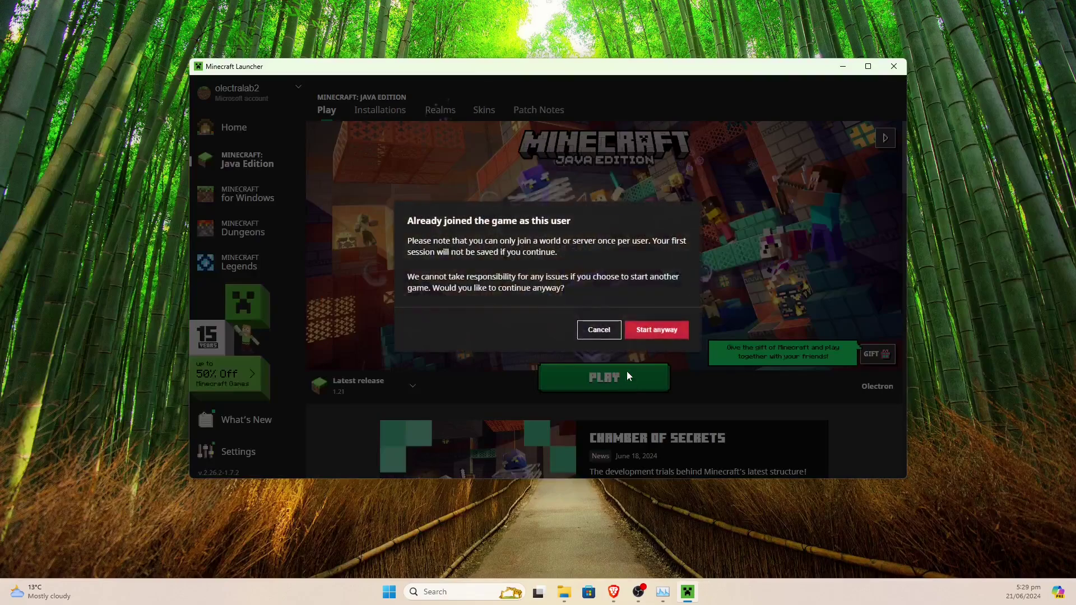
{"action": "left_click", "coordinate": [651, 331]}
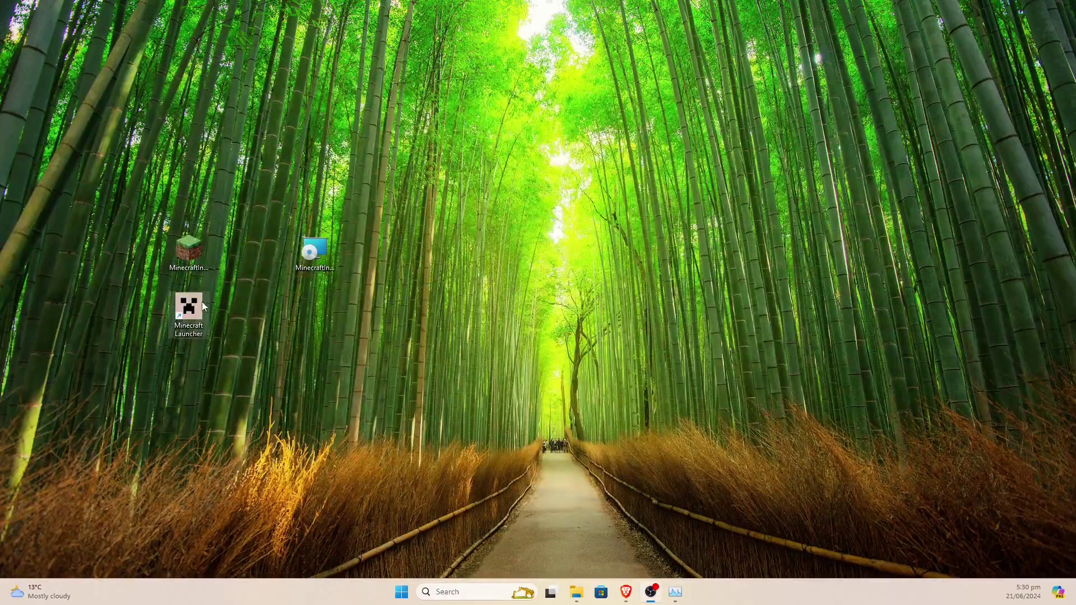
{"action": "double_click", "coordinate": [188, 311]}
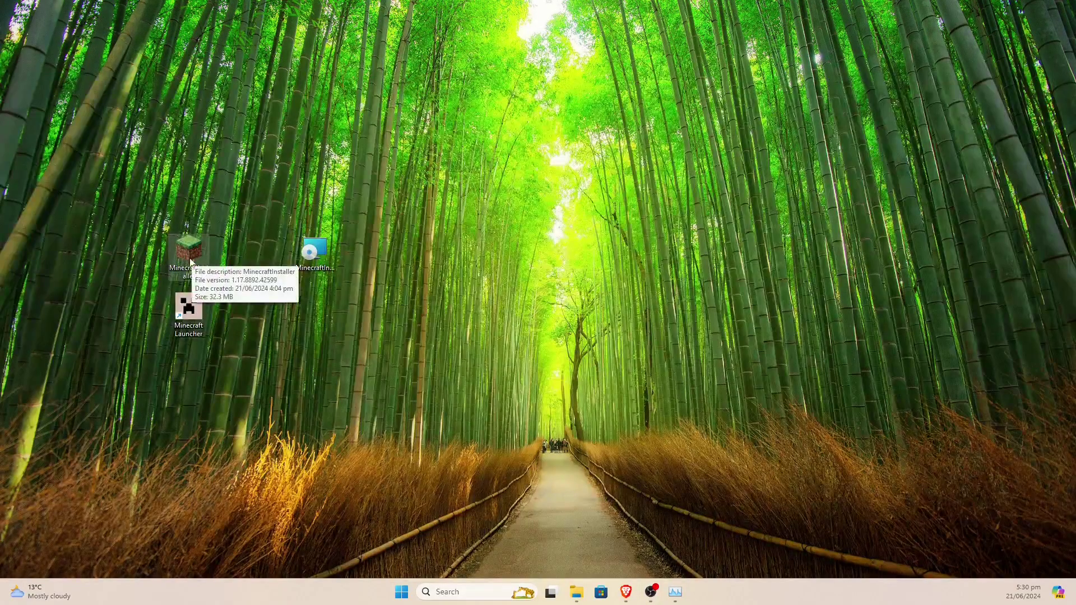
{"action": "double_click", "coordinate": [195, 315]}
{"action": "left_click_drag", "start_coordinate": [194, 313], "coordinate": [136, 319]}
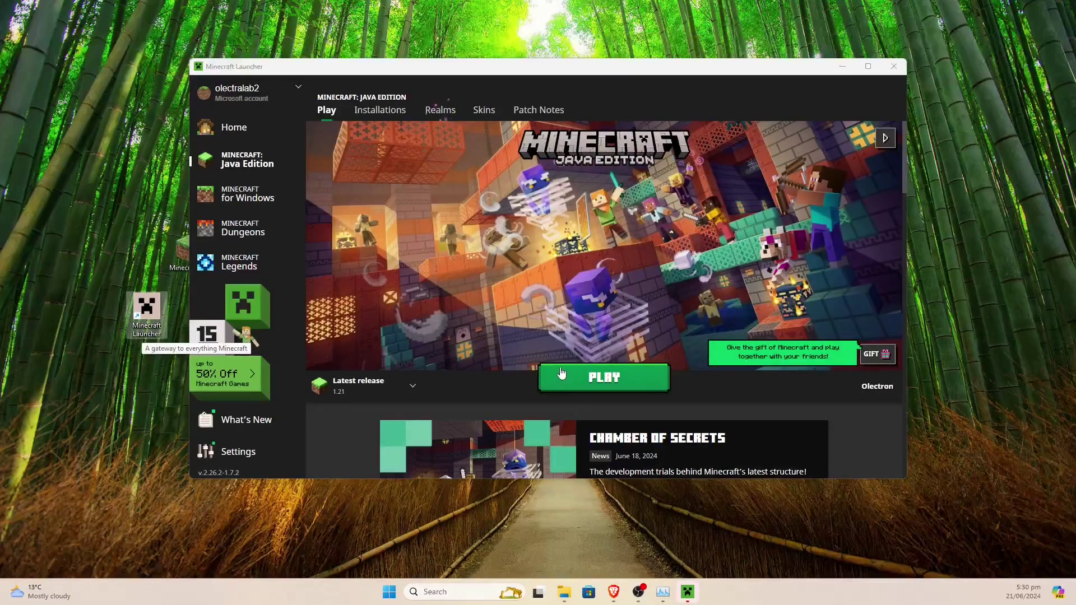
{"action": "left_click", "coordinate": [560, 368]}
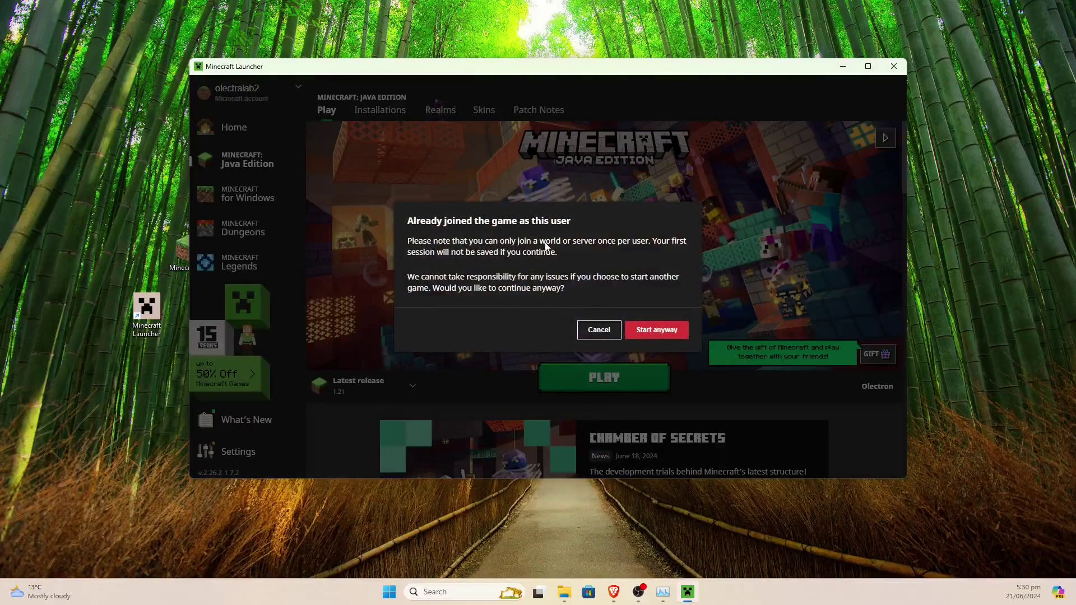